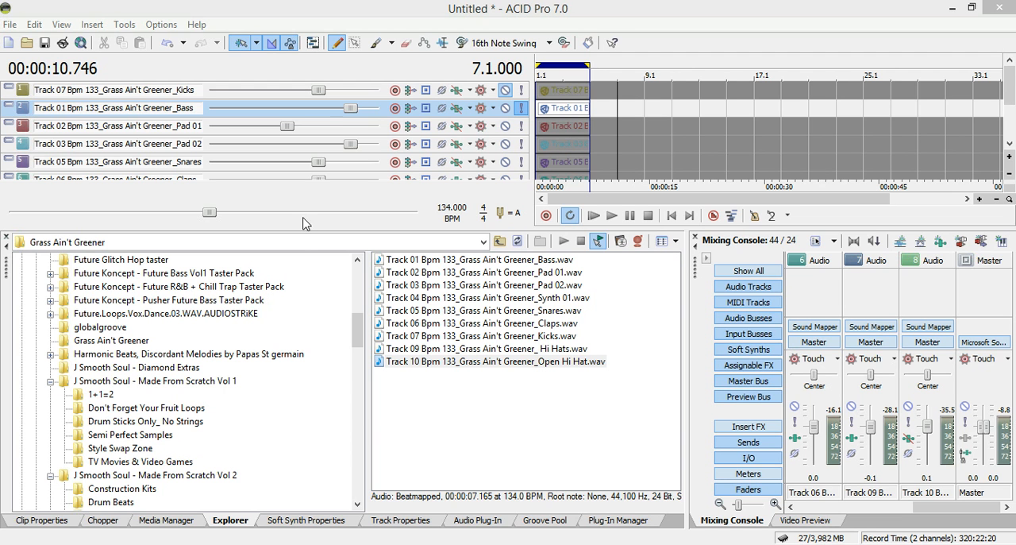
Open the ACID Pro 7.0 Projects folder in the file explorer
{"action": "left_click_drag", "start_coordinate": [357, 331], "coordinate": [355, 279]}
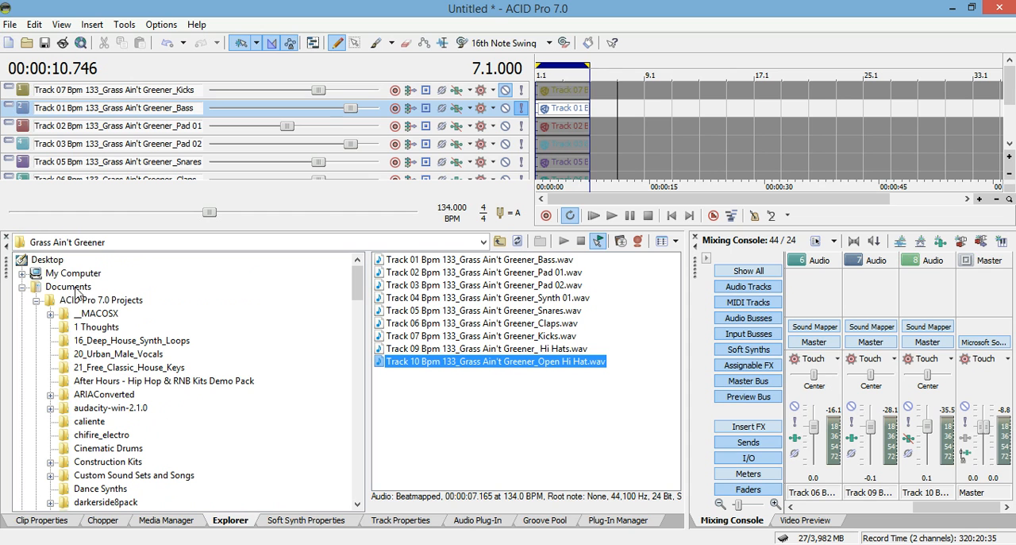
{"action": "left_click", "coordinate": [96, 302]}
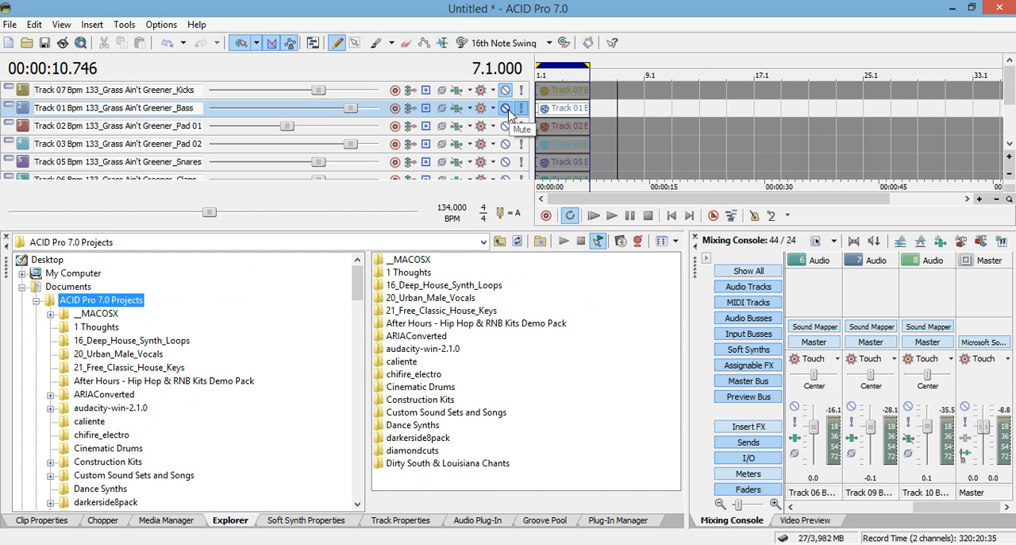
Play the project from the start and raise the Bass track's volume to maximum
{"action": "left_click", "coordinate": [593, 218]}
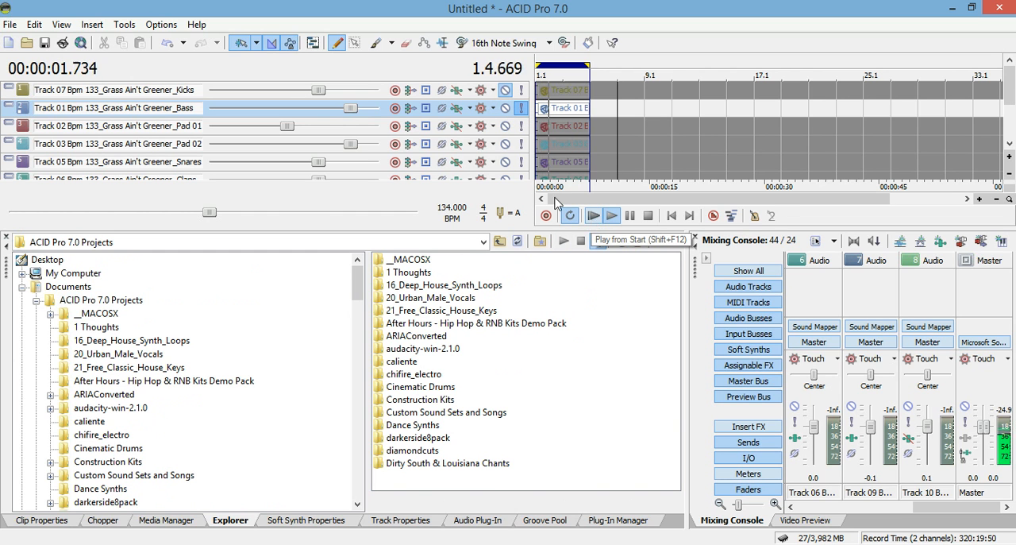
{"action": "left_click", "coordinate": [343, 109]}
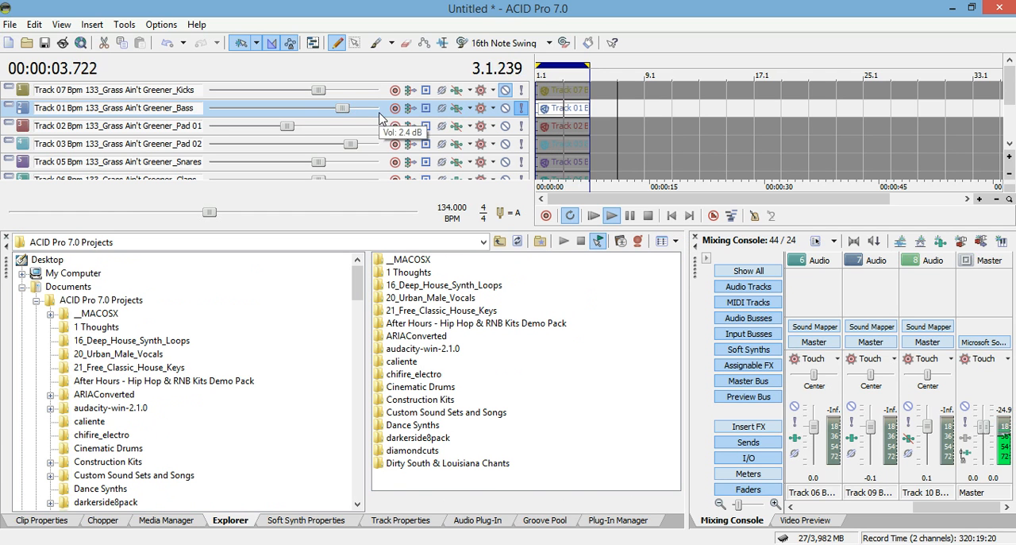
{"action": "left_click_drag", "start_coordinate": [337, 109], "coordinate": [384, 118]}
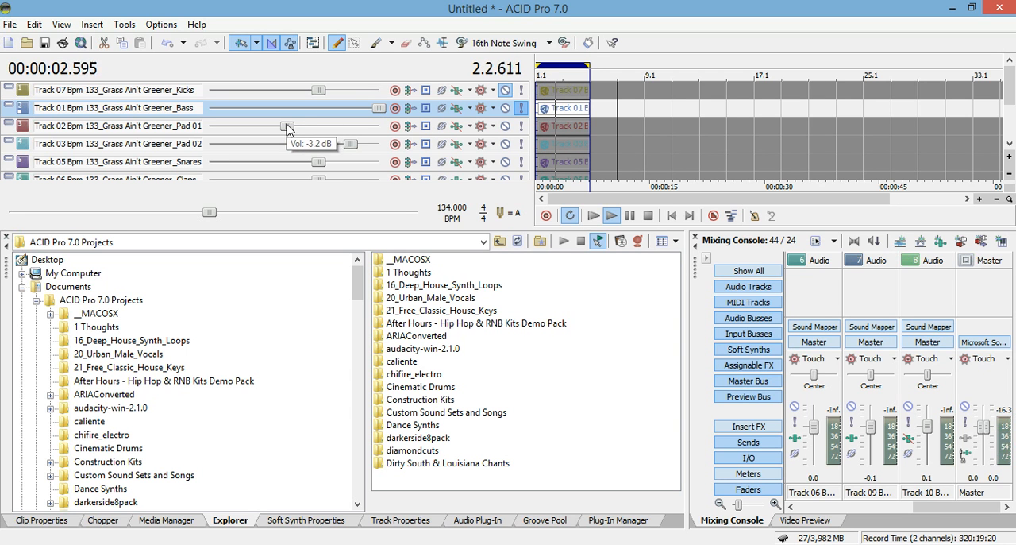
Open the Bass track's effects and switch its Track EQ preset to (Untitled)
{"action": "left_click", "coordinate": [458, 113]}
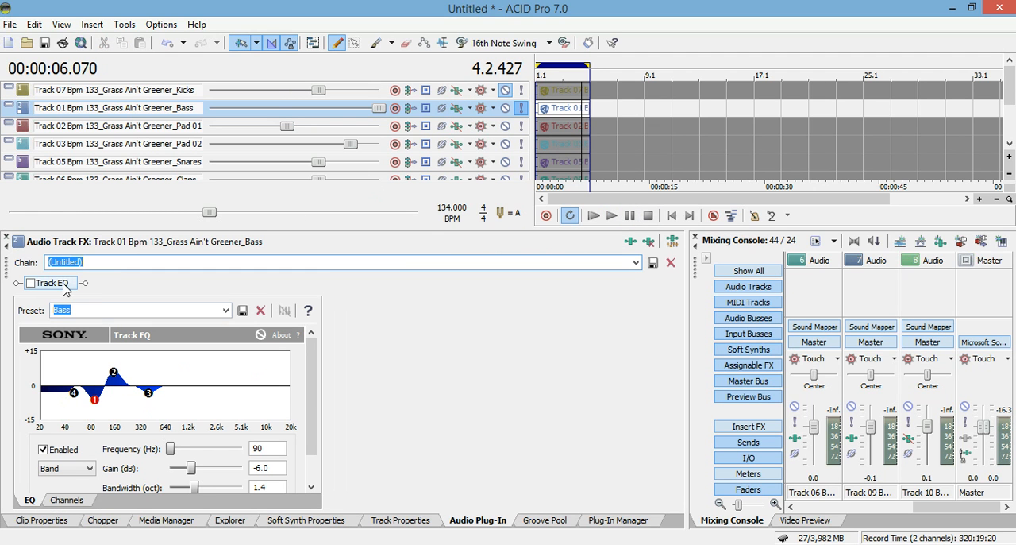
{"action": "left_click", "coordinate": [225, 310]}
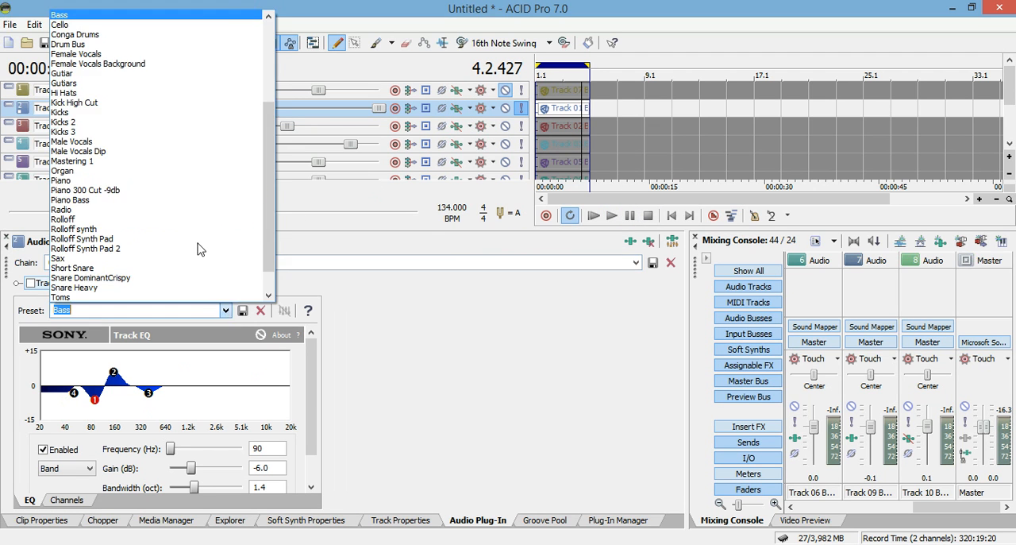
{"action": "left_click_drag", "start_coordinate": [274, 127], "coordinate": [270, 46]}
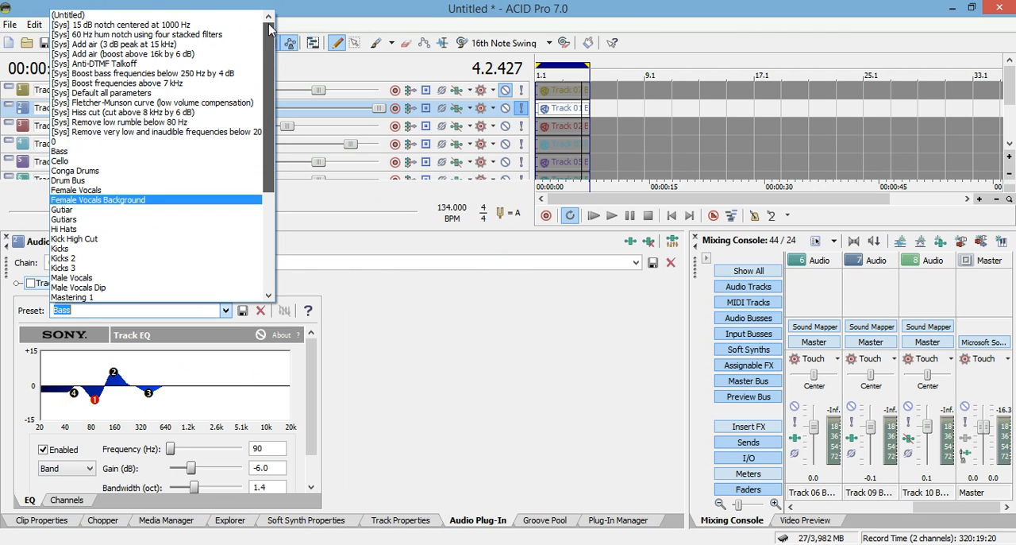
{"action": "left_click", "coordinate": [238, 13]}
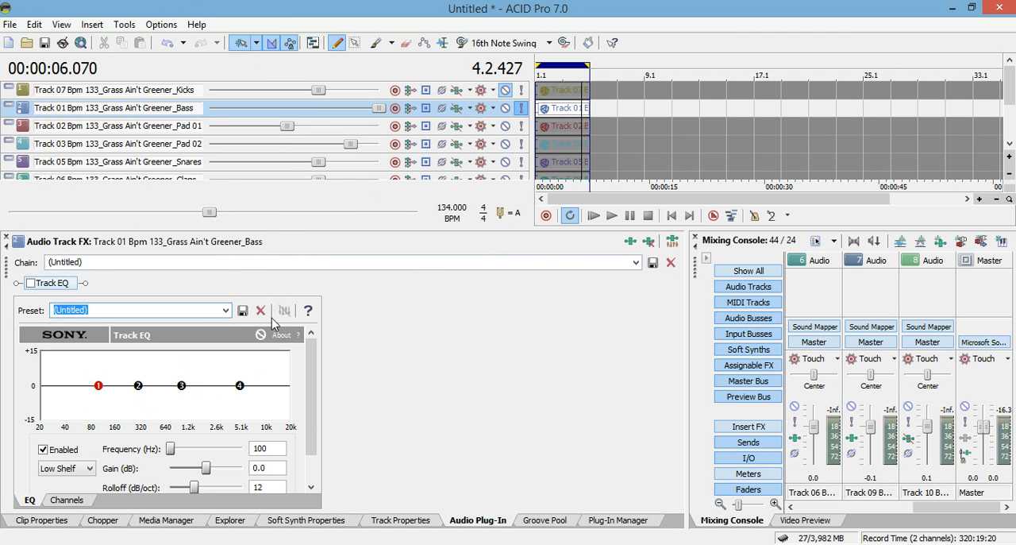
Load the Bass preset in the Bass track's Track EQ
{"action": "left_click", "coordinate": [226, 311]}
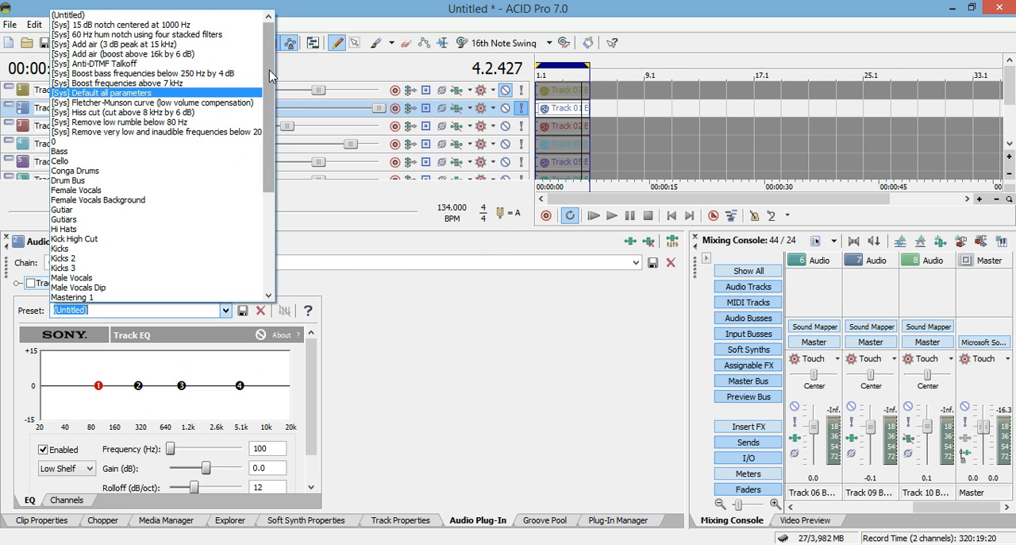
{"action": "scroll", "coordinate": [276, 133], "scroll_direction": "down", "scroll_amount": 4}
{"action": "left_click_drag", "start_coordinate": [276, 129], "coordinate": [255, 149]}
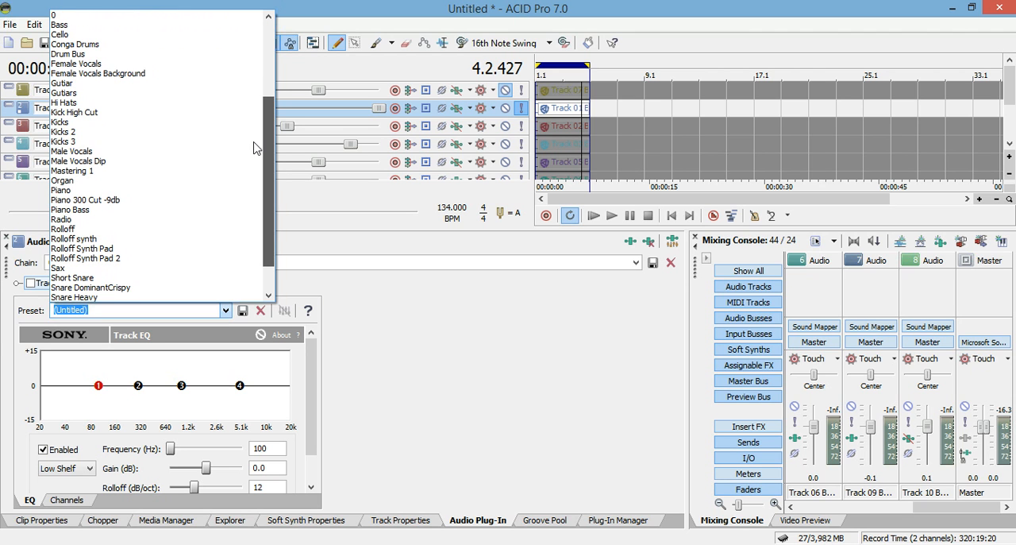
{"action": "left_click", "coordinate": [220, 30]}
Examine the frequency, gain and bandwidth or rolloff settings of the four bands in the Bass EQ preset
{"action": "scroll", "coordinate": [321, 433], "scroll_direction": "down", "scroll_amount": 2}
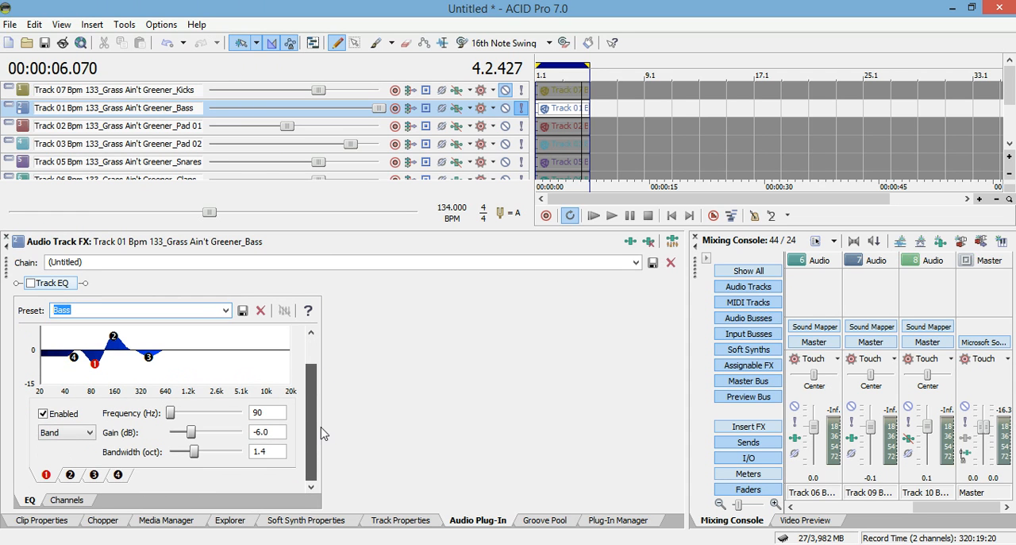
{"action": "left_click", "coordinate": [73, 362]}
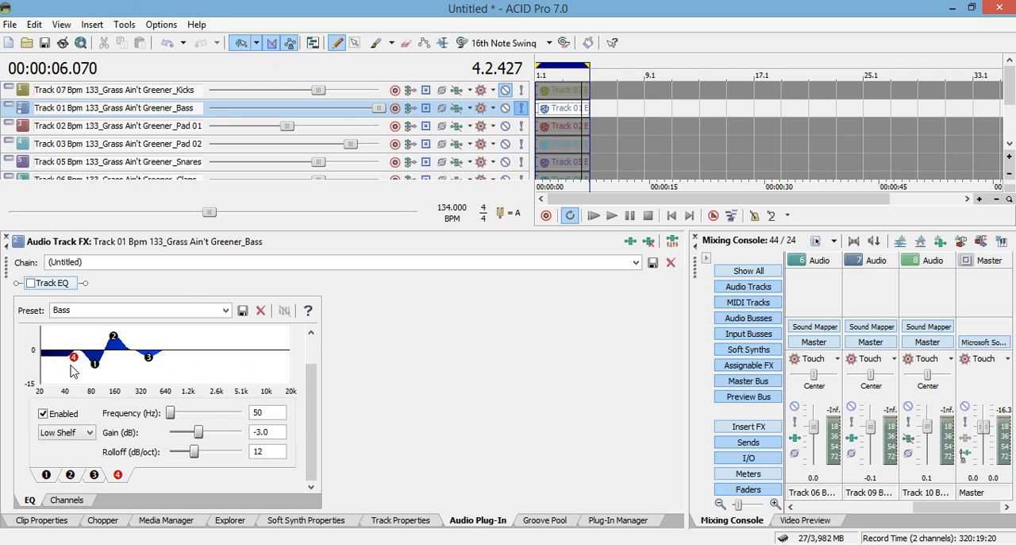
{"action": "left_click", "coordinate": [95, 364]}
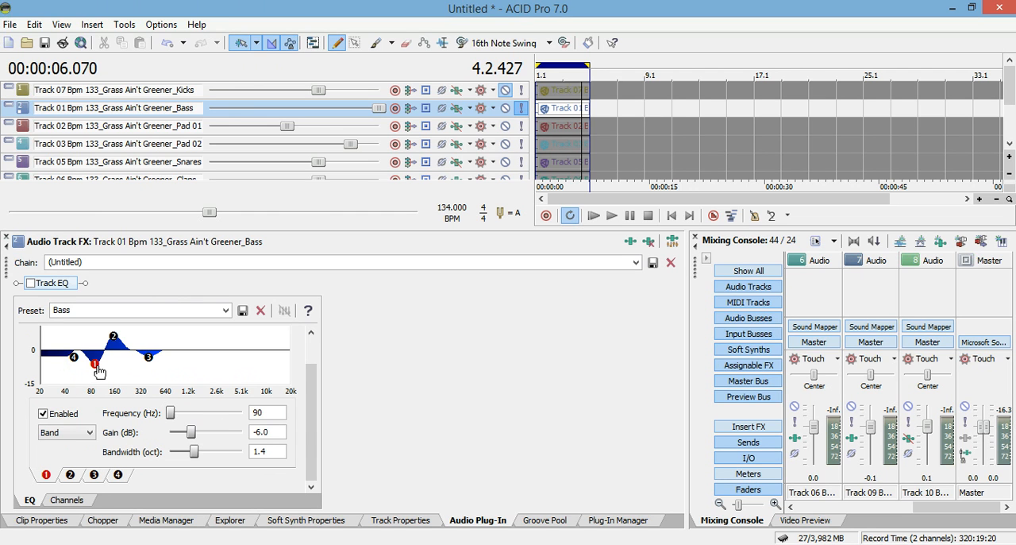
{"action": "left_click", "coordinate": [112, 338]}
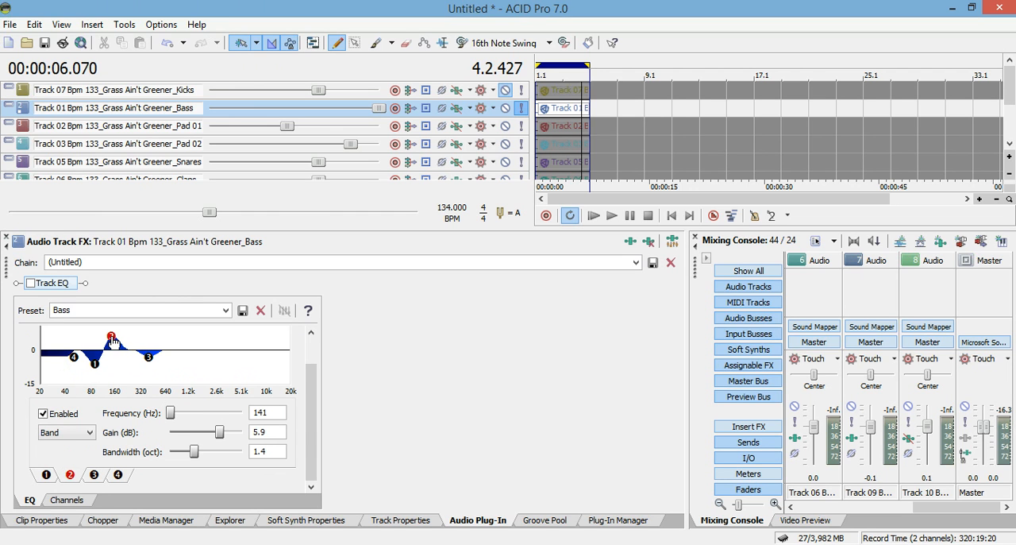
{"action": "left_click", "coordinate": [148, 358]}
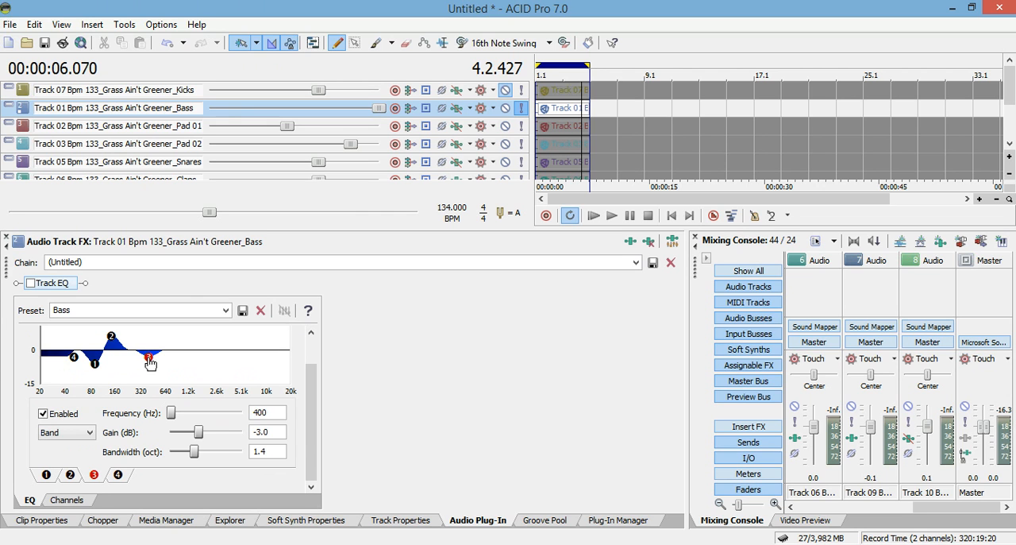
{"action": "left_click", "coordinate": [94, 365]}
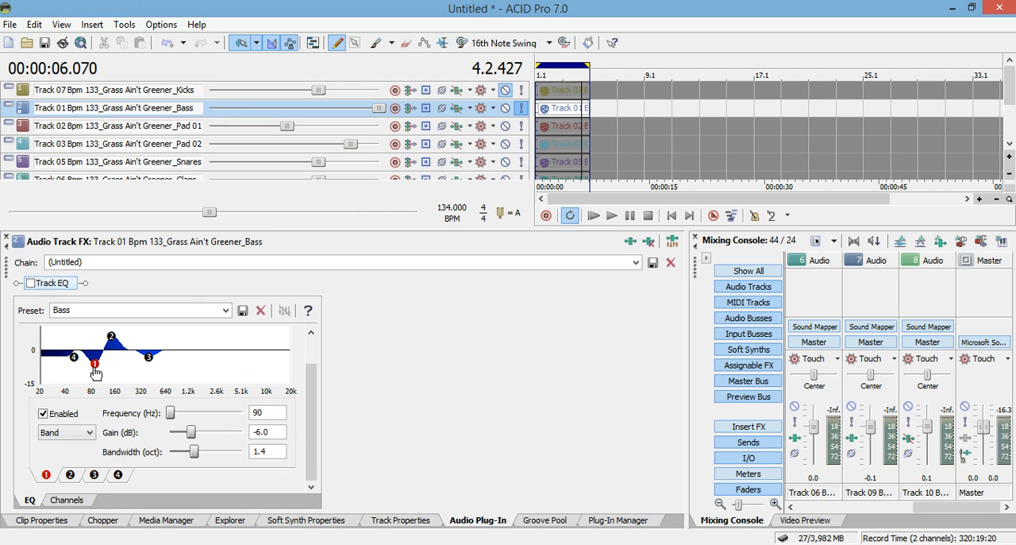
{"action": "left_click", "coordinate": [112, 337]}
{"action": "left_click", "coordinate": [149, 359]}
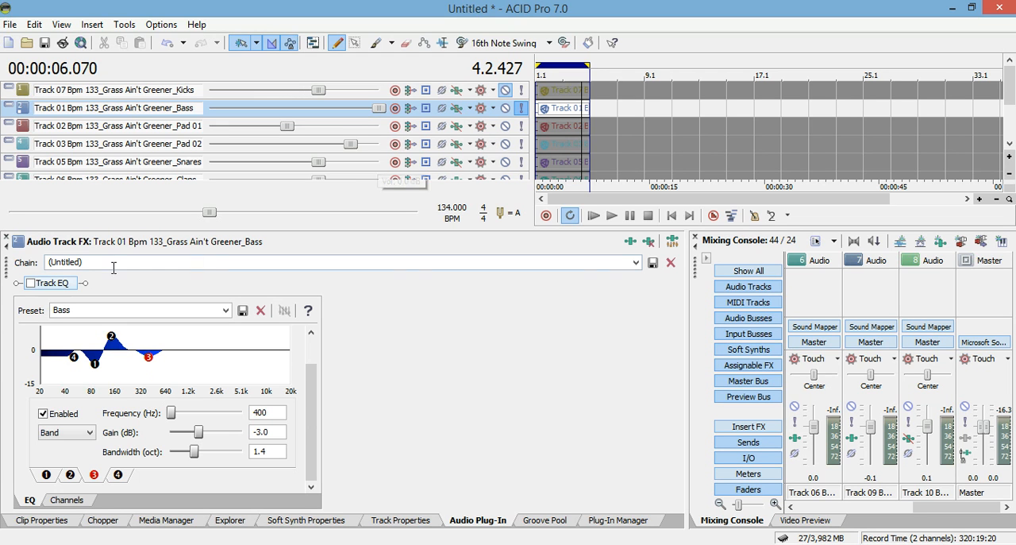
Enable Track EQ on the Bass track and compare playback with the EQ on and bypassed, leaving it on
{"action": "left_click", "coordinate": [31, 283]}
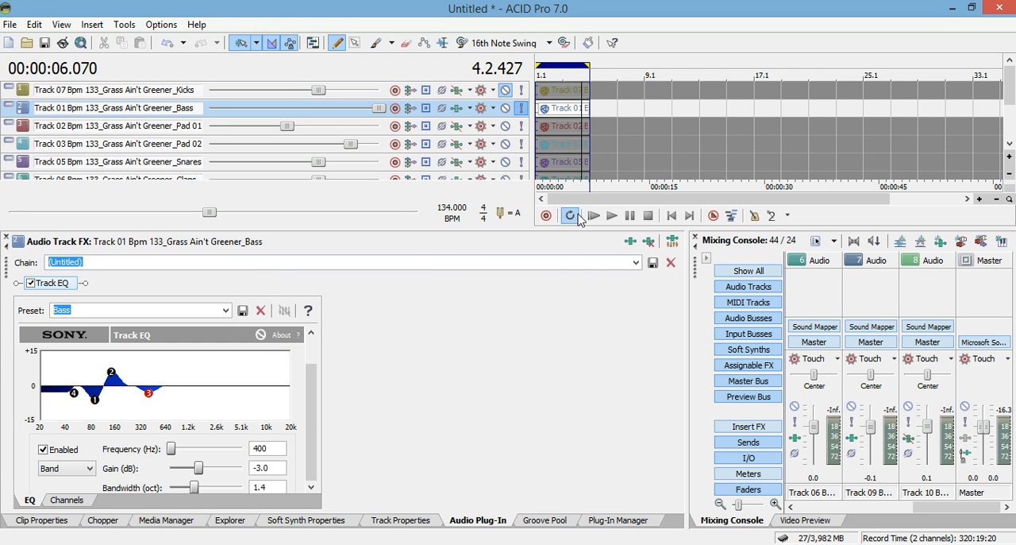
{"action": "left_click", "coordinate": [611, 216]}
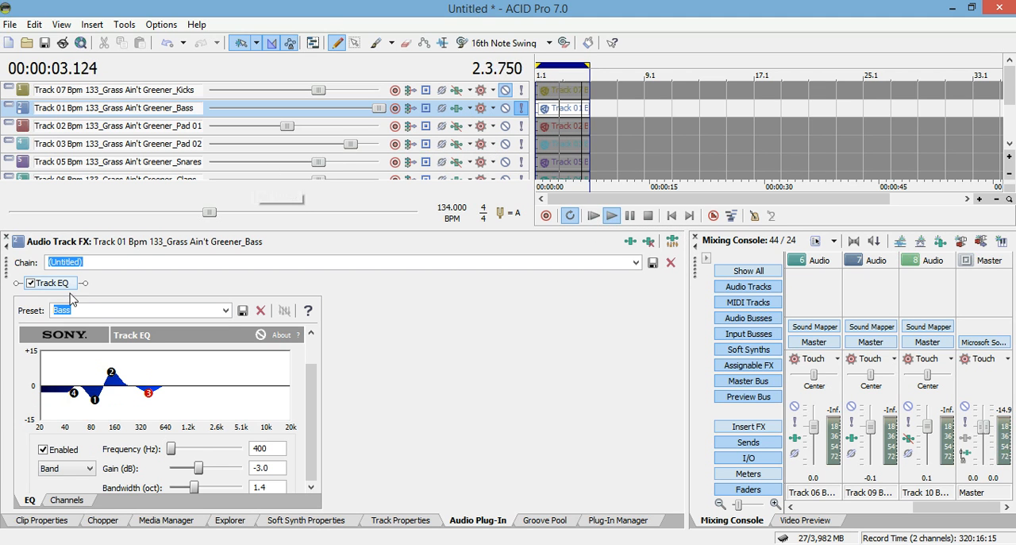
{"action": "left_click", "coordinate": [30, 284]}
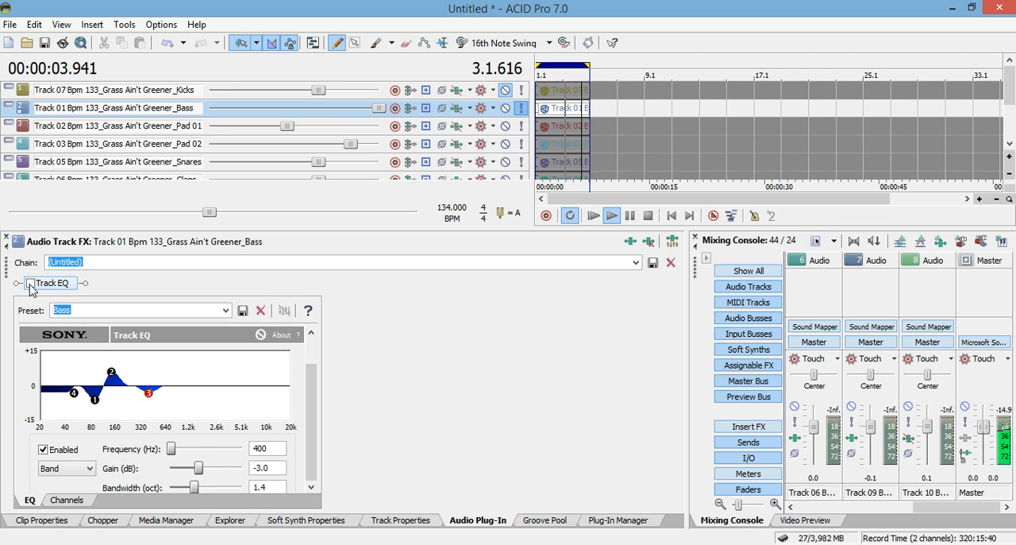
{"action": "left_click", "coordinate": [30, 284]}
{"action": "left_click", "coordinate": [641, 216]}
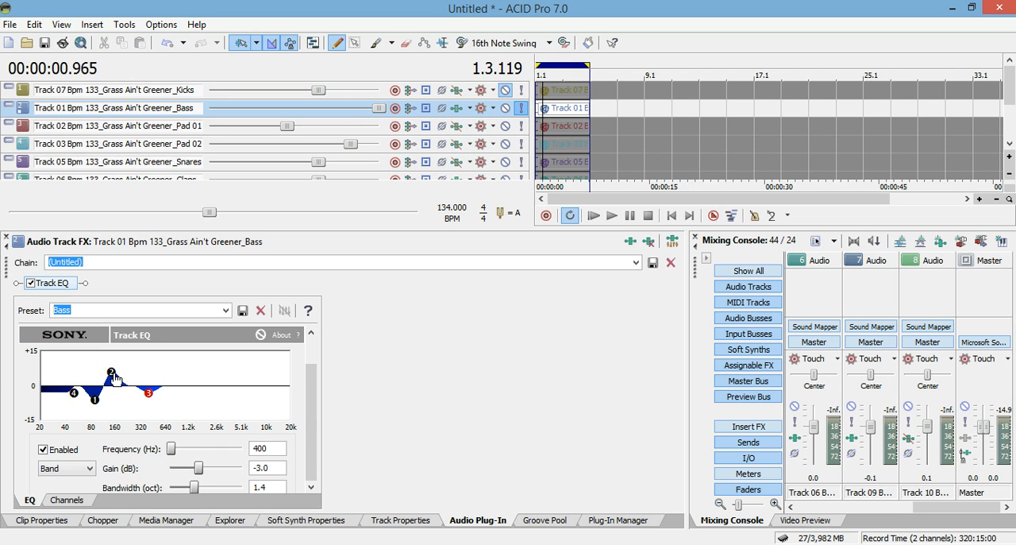
Check the Bass EQ's band 1, solo the Kicks track and mute the Bass track
{"action": "left_click", "coordinate": [96, 402]}
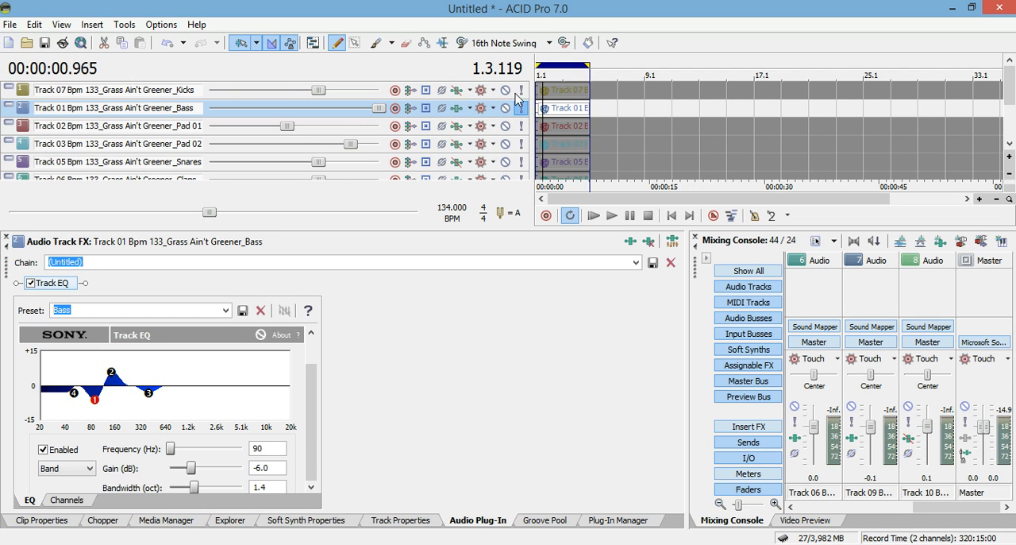
{"action": "left_click", "coordinate": [520, 91]}
{"action": "left_click", "coordinate": [505, 108]}
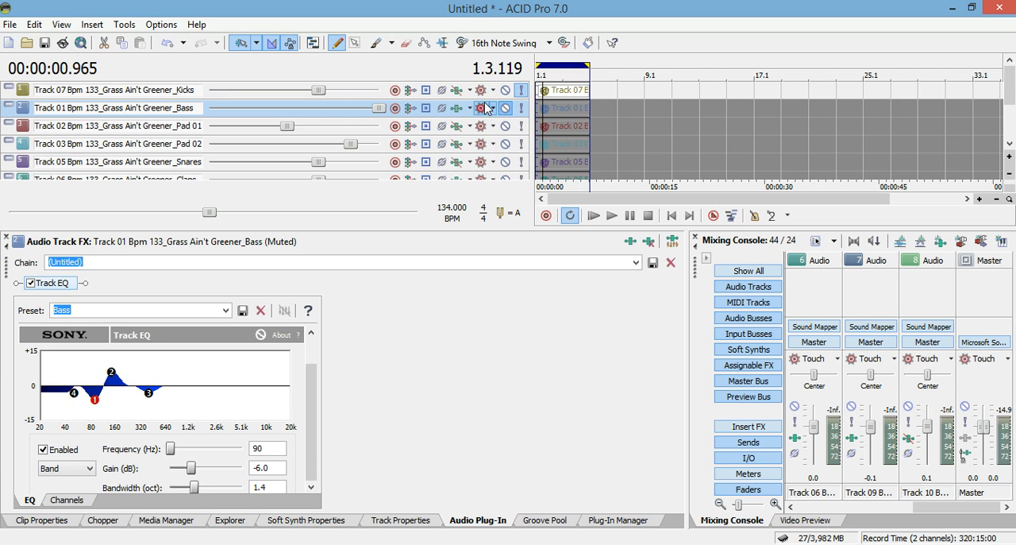
Play from the start, raise the Kicks track's volume to 12 dB and enable its Track EQ with the Kicks 2 preset
{"action": "left_click", "coordinate": [593, 216]}
{"action": "left_click_drag", "start_coordinate": [317, 90], "coordinate": [409, 111]}
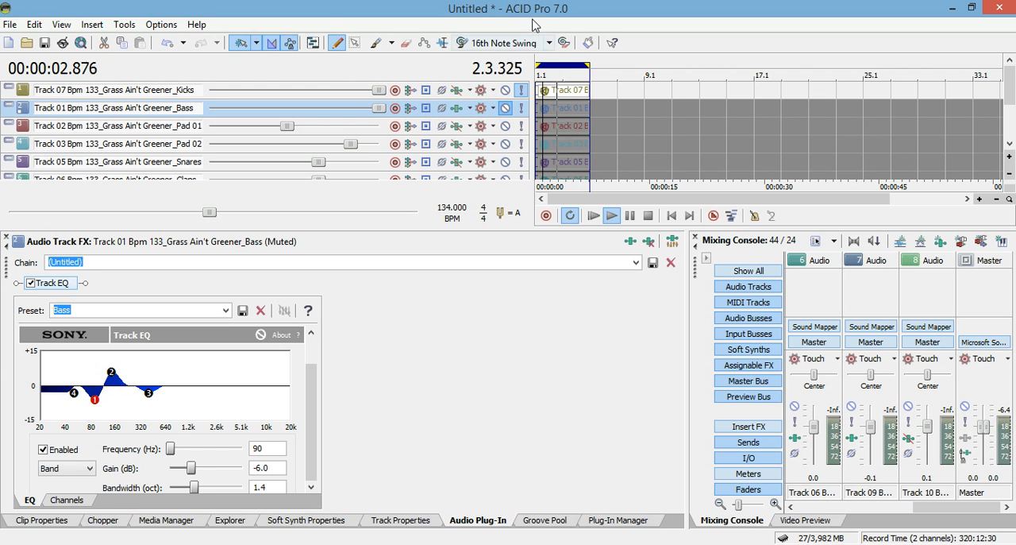
{"action": "left_click", "coordinate": [458, 90]}
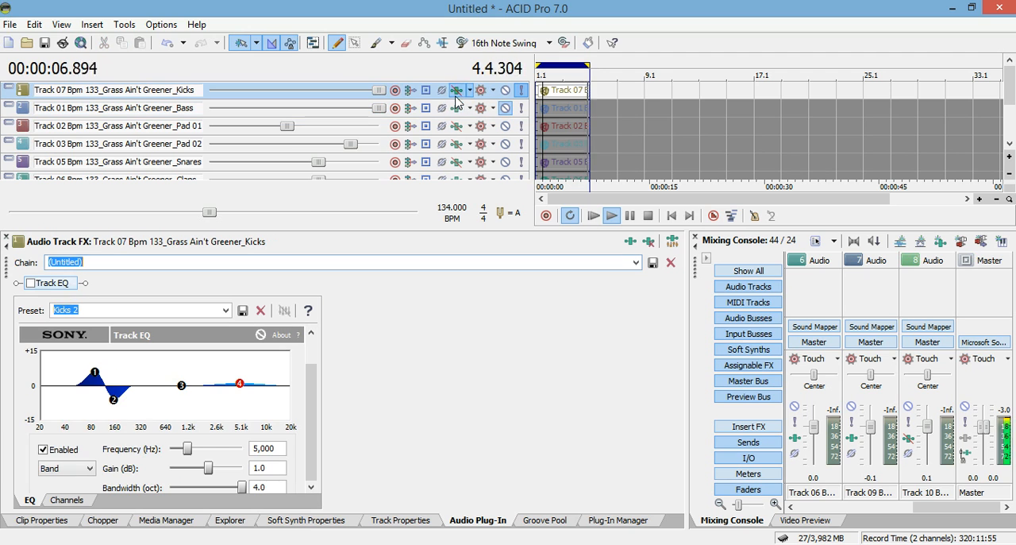
{"action": "left_click", "coordinate": [31, 286]}
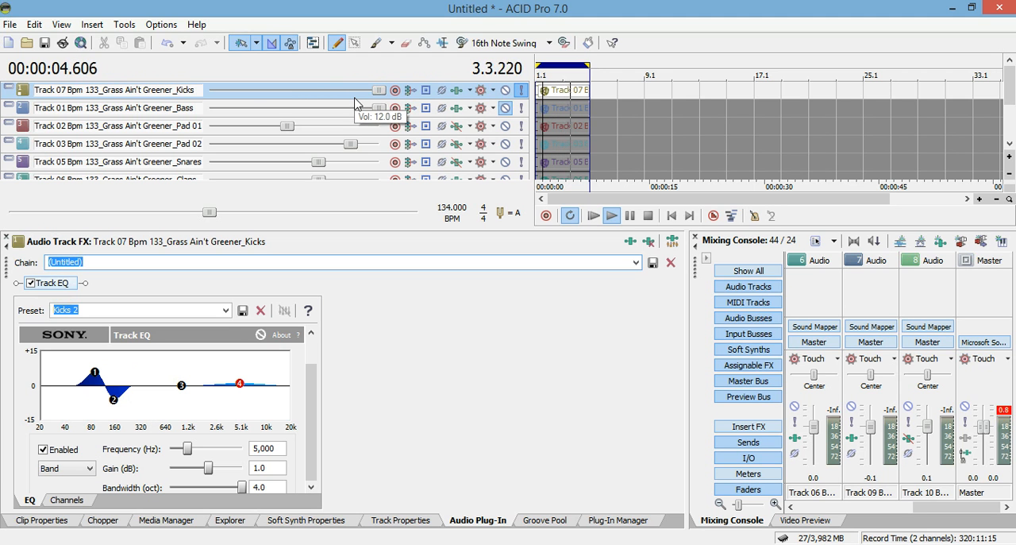
Adjust the Kicks track's height so that only its output meter shows beneath the track controls
{"action": "left_click_drag", "start_coordinate": [352, 109], "coordinate": [359, 160]}
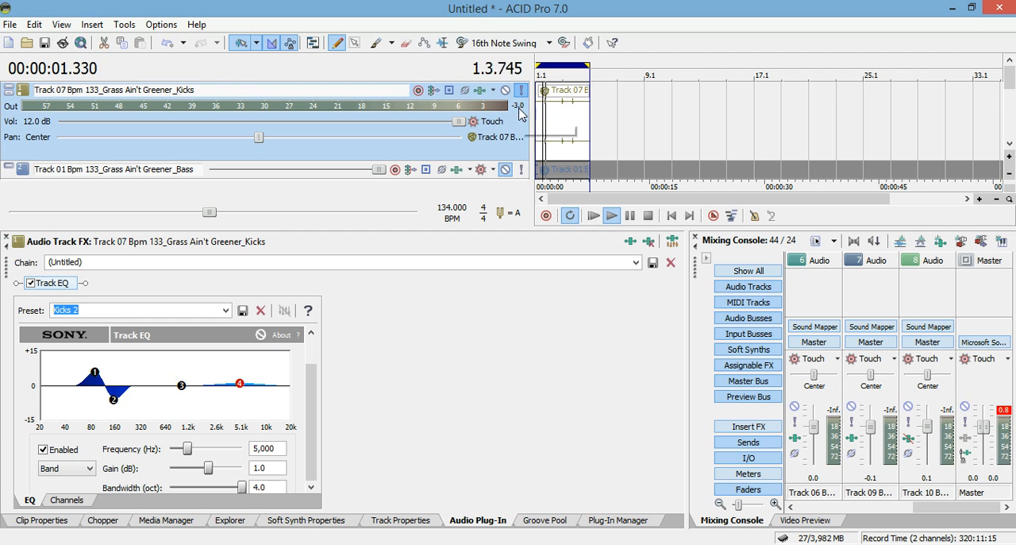
{"action": "left_click_drag", "start_coordinate": [379, 162], "coordinate": [382, 109]}
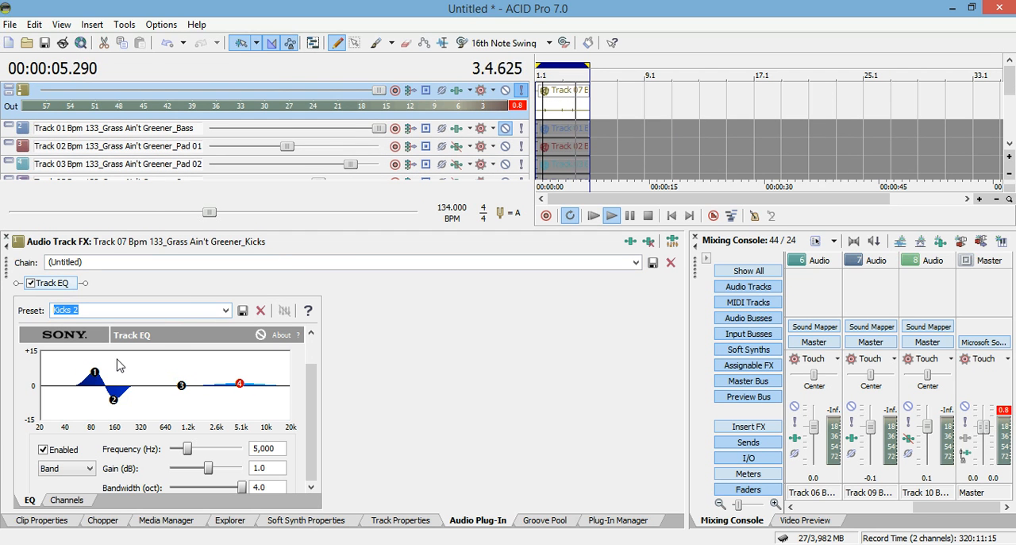
Examine the settings of bands 1, 2 and 4 in the Kicks 2 EQ preset
{"action": "left_click", "coordinate": [97, 376]}
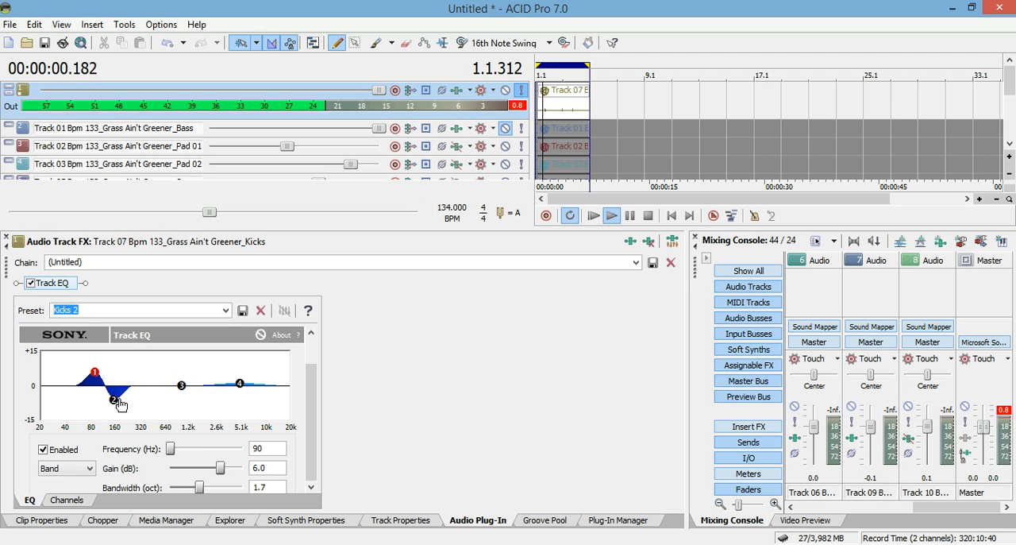
{"action": "left_click", "coordinate": [114, 401]}
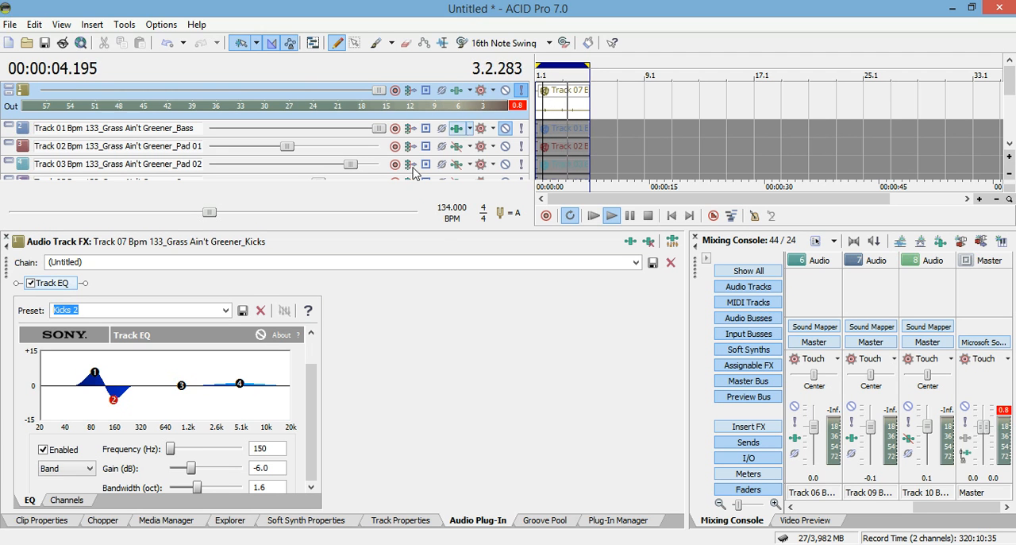
{"action": "left_click", "coordinate": [241, 386]}
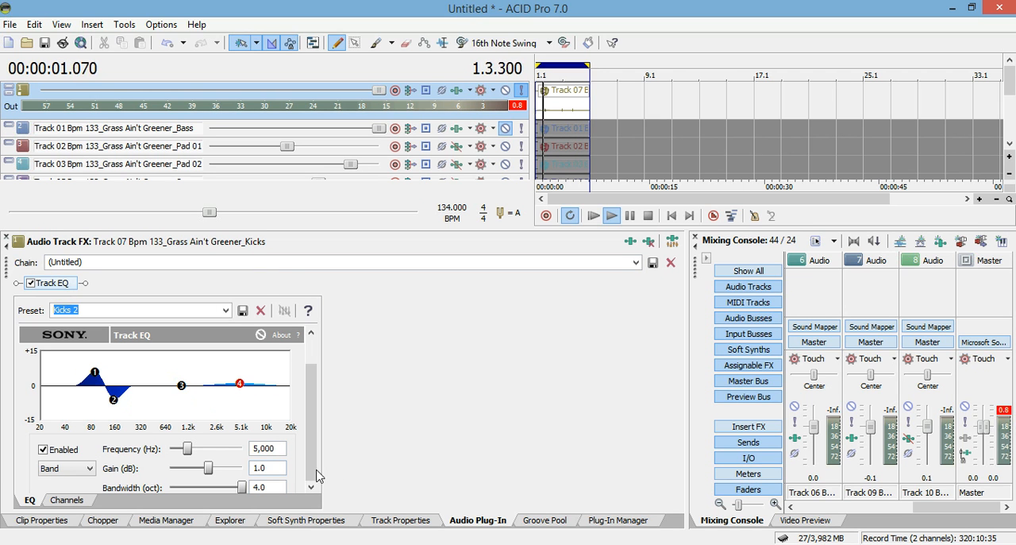
{"action": "scroll", "coordinate": [349, 397], "scroll_direction": "down", "scroll_amount": 1}
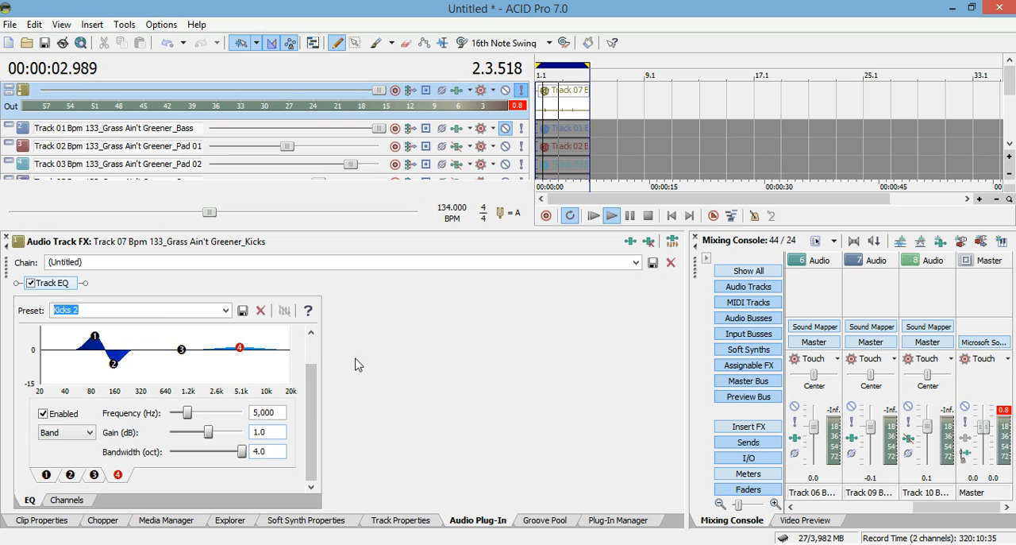
Lower the Kicks track's volume below maximum and reset its output meter's peak reading
{"action": "left_click_drag", "start_coordinate": [380, 89], "coordinate": [359, 97]}
{"action": "left_click", "coordinate": [517, 108]}
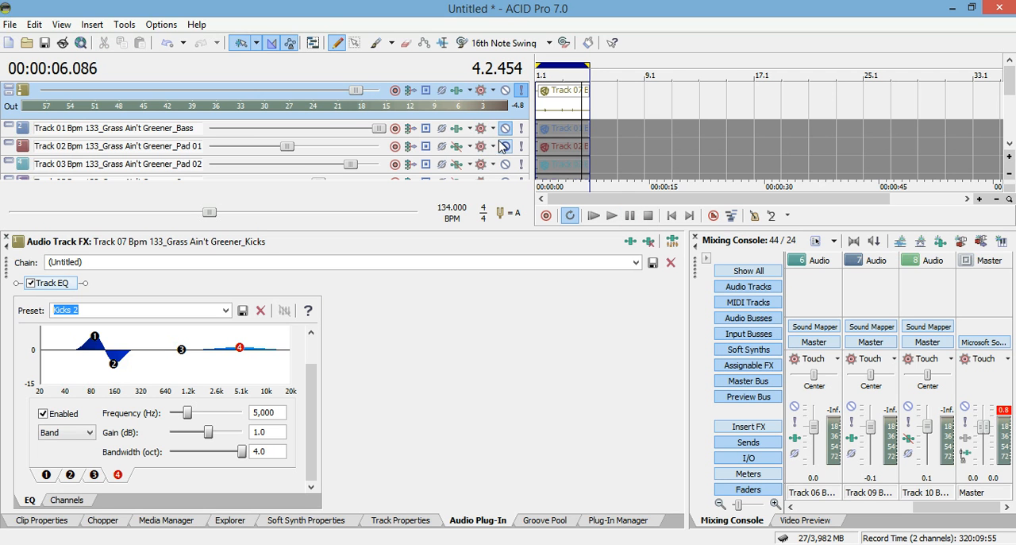
Solo the Pad 01 track alongside the Kicks track
{"action": "mouse_move", "coordinate": [510, 139]}
{"action": "left_mouse_down"}
{"action": "mouse_move", "coordinate": [512, 152]}
{"action": "mouse_move", "coordinate": [511, 139]}
{"action": "left_mouse_up"}
{"action": "left_click", "coordinate": [506, 147]}
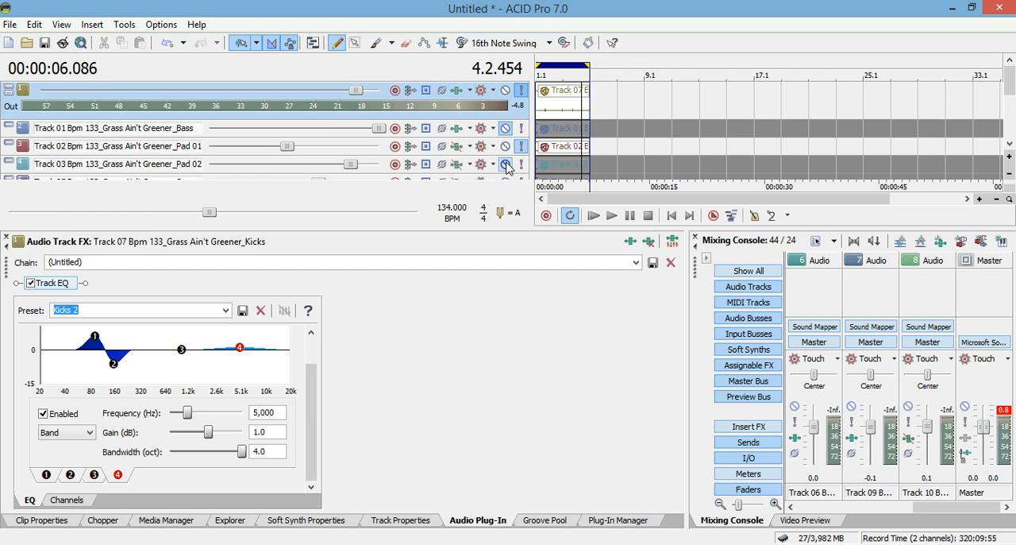
Isolate the Pad 01 and Pad 02 tracks by muting the Kicks, and raise both pads' volumes to the 12.0 dB maximum
{"action": "left_click", "coordinate": [505, 164]}
{"action": "left_click", "coordinate": [504, 90]}
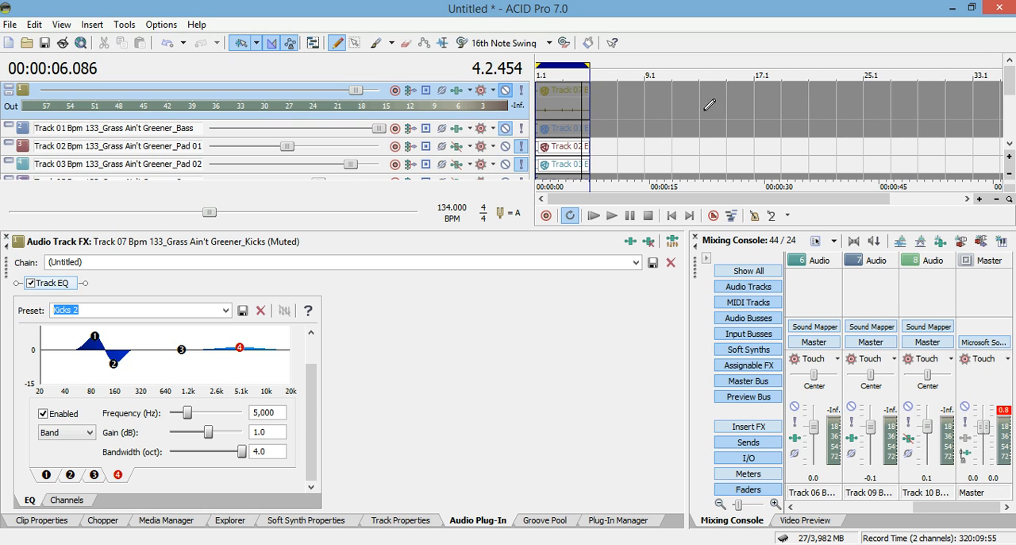
{"action": "scroll", "coordinate": [1013, 97], "scroll_direction": "down", "scroll_amount": 1}
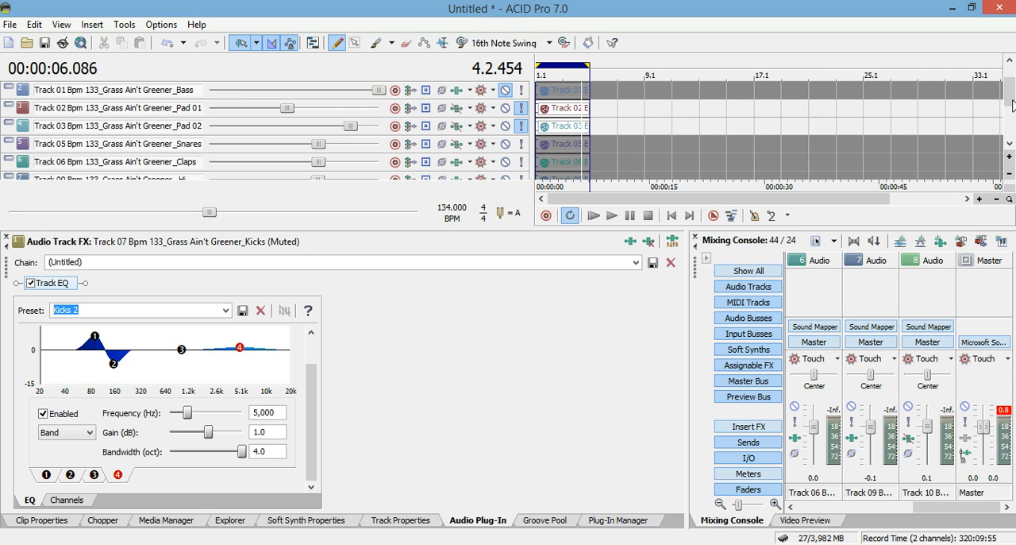
{"action": "left_click_drag", "start_coordinate": [341, 126], "coordinate": [395, 132]}
{"action": "left_click_drag", "start_coordinate": [286, 108], "coordinate": [399, 131]}
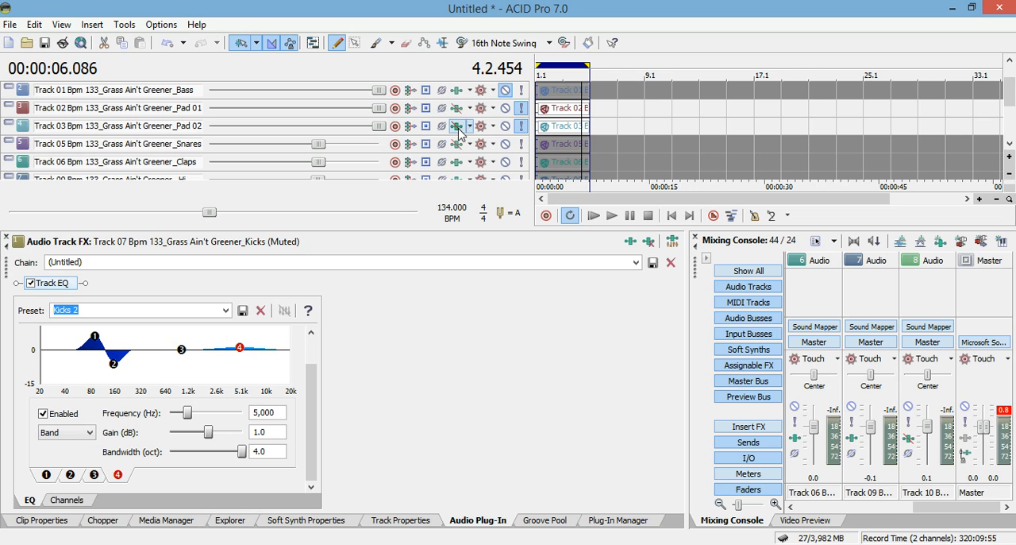
Mute the Pad 02 track and audition Pad 01 alone from the start of the loop
{"action": "left_click", "coordinate": [506, 127]}
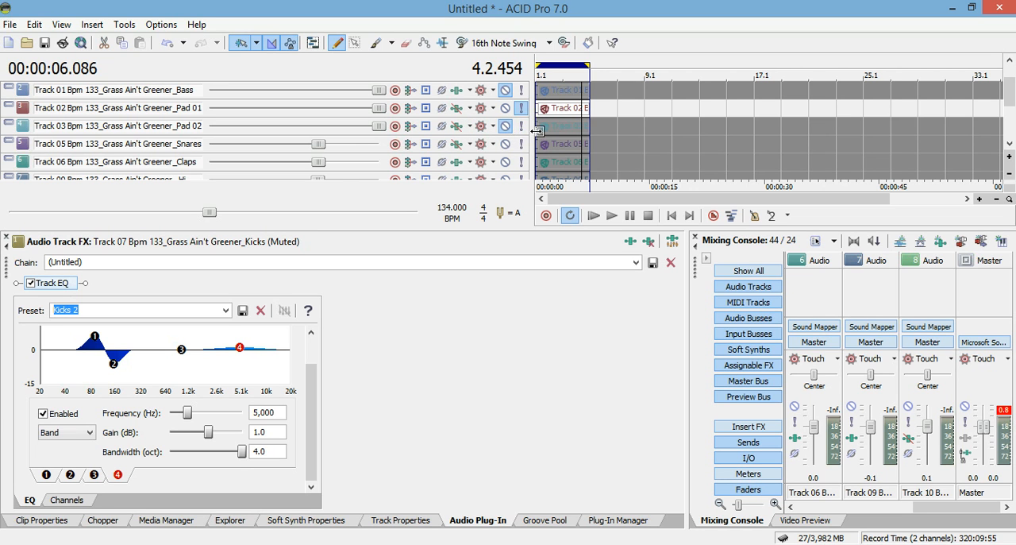
{"action": "left_click", "coordinate": [593, 216]}
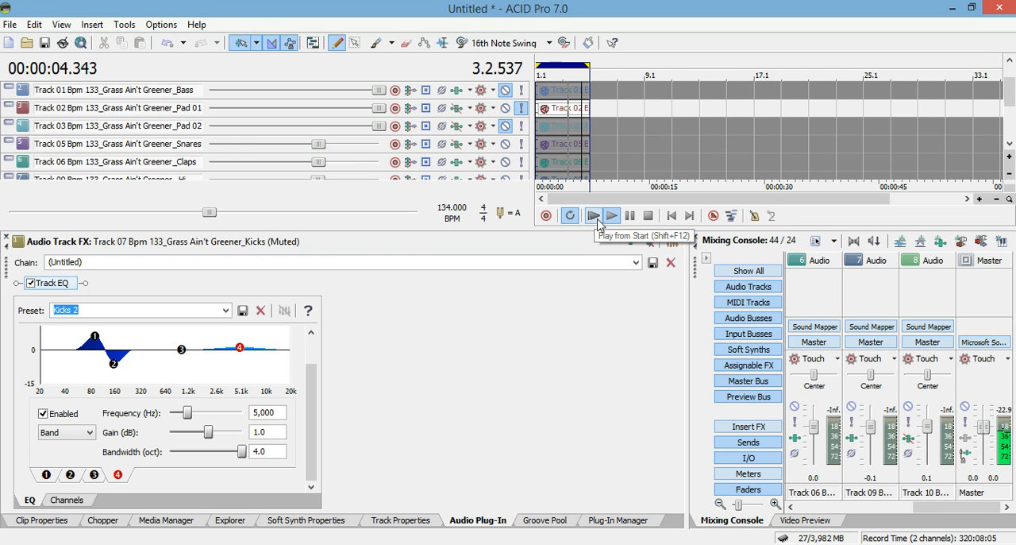
{"action": "left_click", "coordinate": [630, 216]}
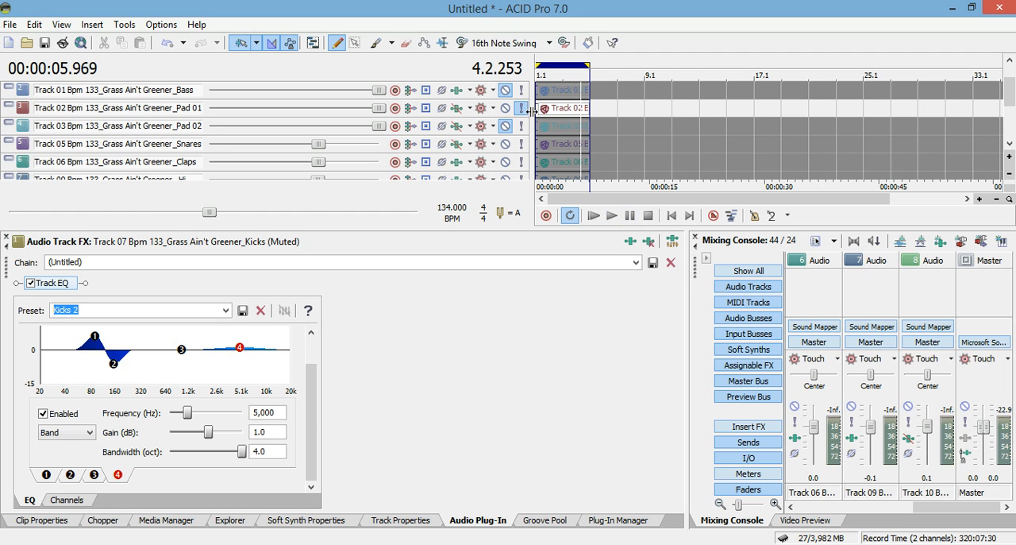
Switch the solo from Pad 01 to Pad 02 and audition Pad 02 alone from the start
{"action": "left_click", "coordinate": [521, 128]}
{"action": "left_click", "coordinate": [506, 110]}
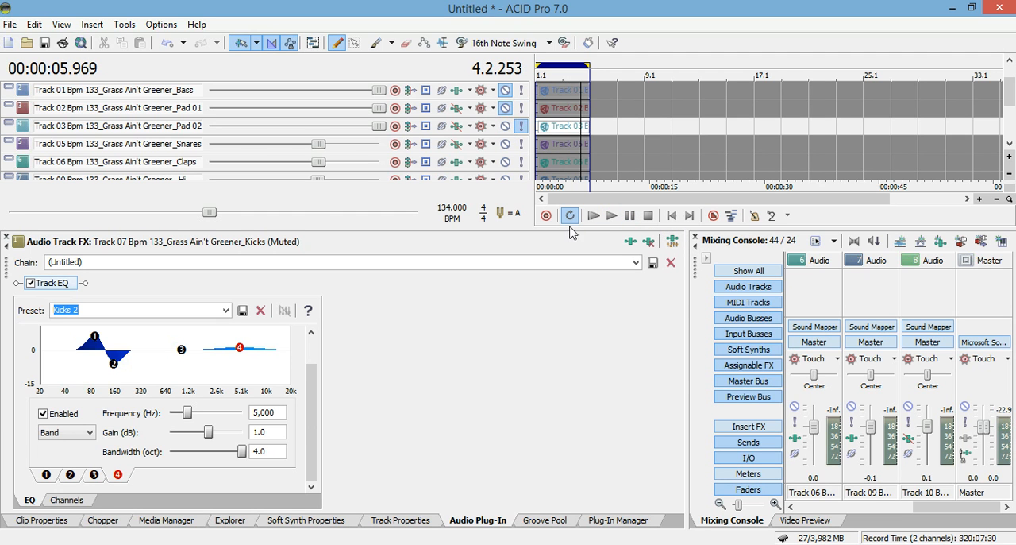
{"action": "left_click", "coordinate": [591, 222]}
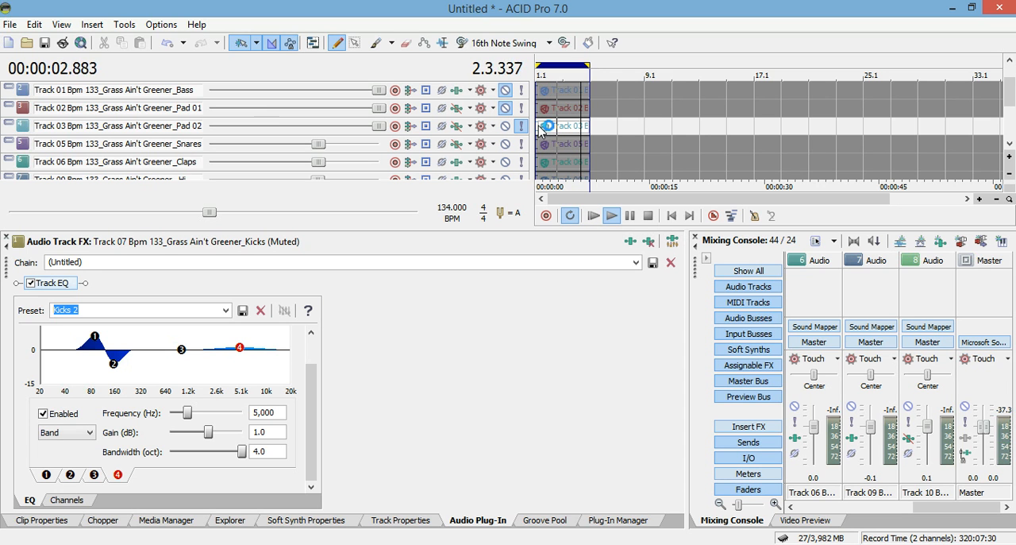
{"action": "left_click", "coordinate": [629, 217]}
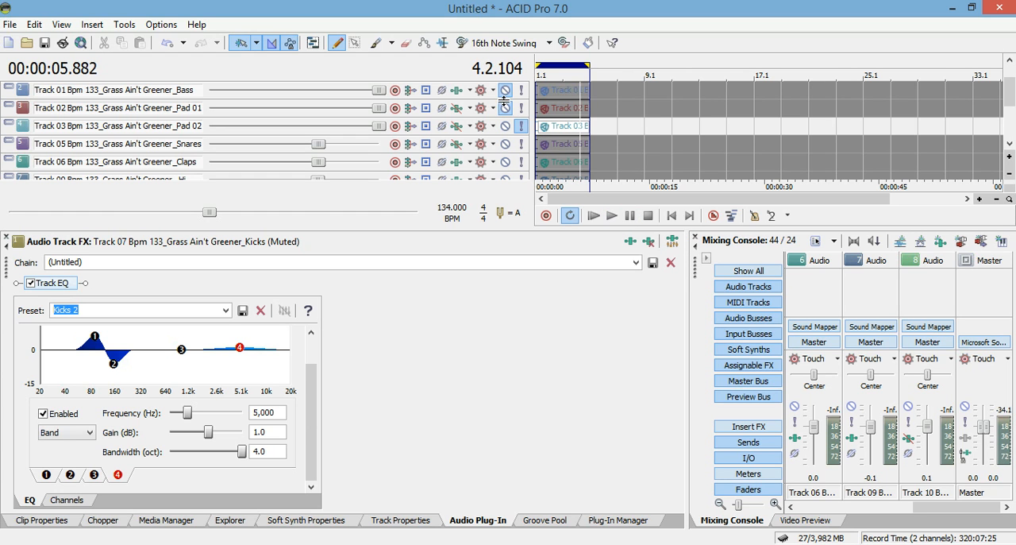
Solo both pad tracks and play them together, briefly expanding the Pad 02 track to check its output meter
{"action": "left_click", "coordinate": [499, 95]}
{"action": "left_click", "coordinate": [521, 112]}
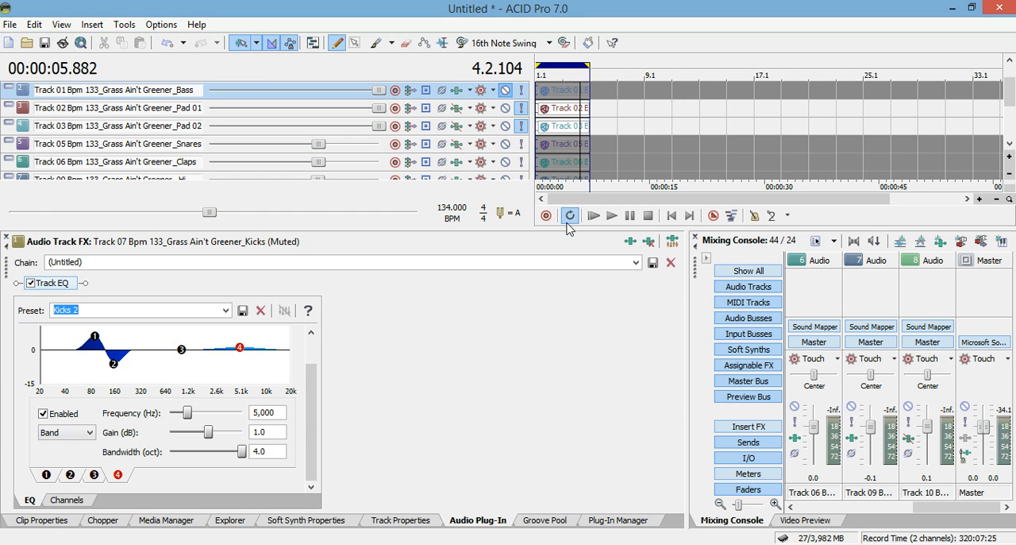
{"action": "left_click", "coordinate": [593, 215]}
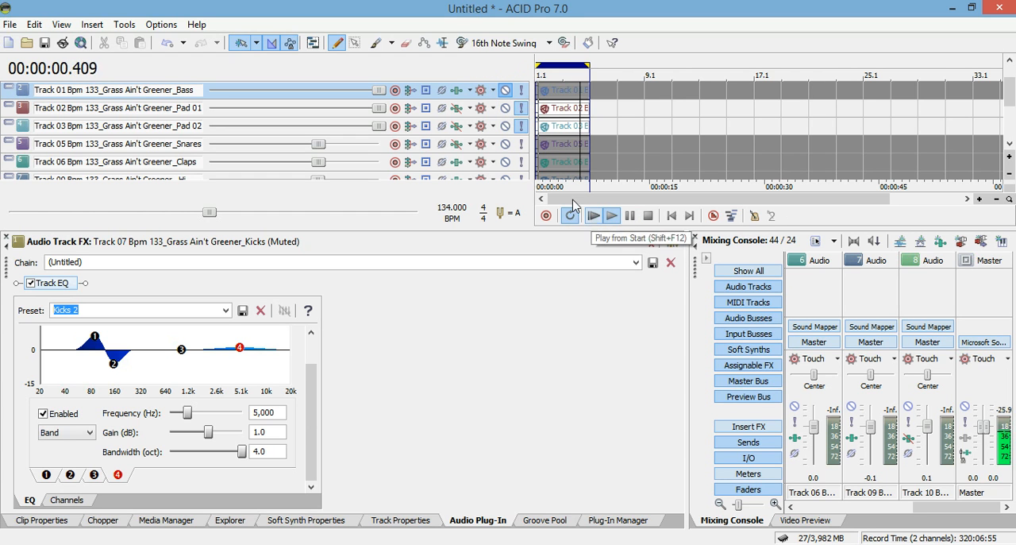
{"action": "left_click_drag", "start_coordinate": [502, 134], "coordinate": [502, 186]}
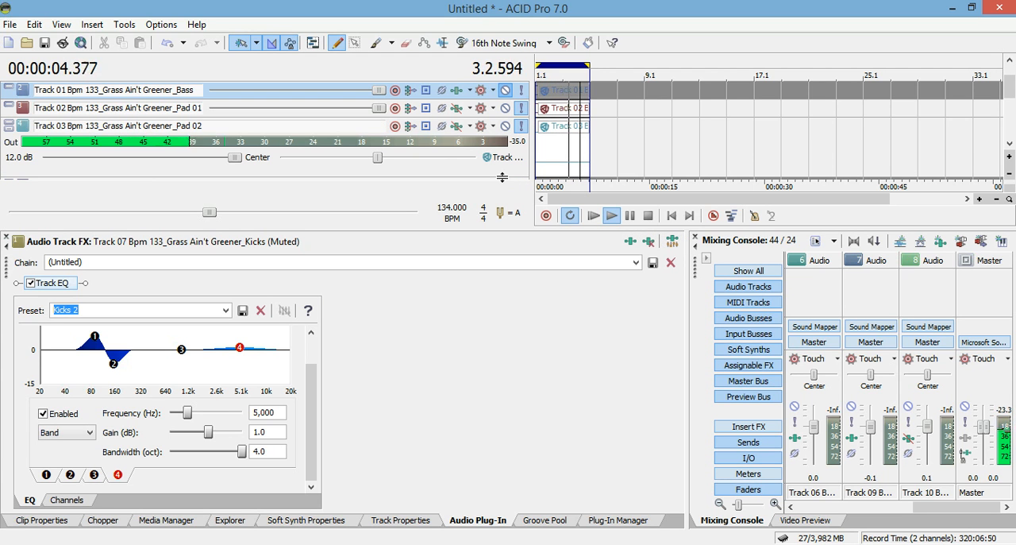
{"action": "left_click_drag", "start_coordinate": [502, 177], "coordinate": [505, 129]}
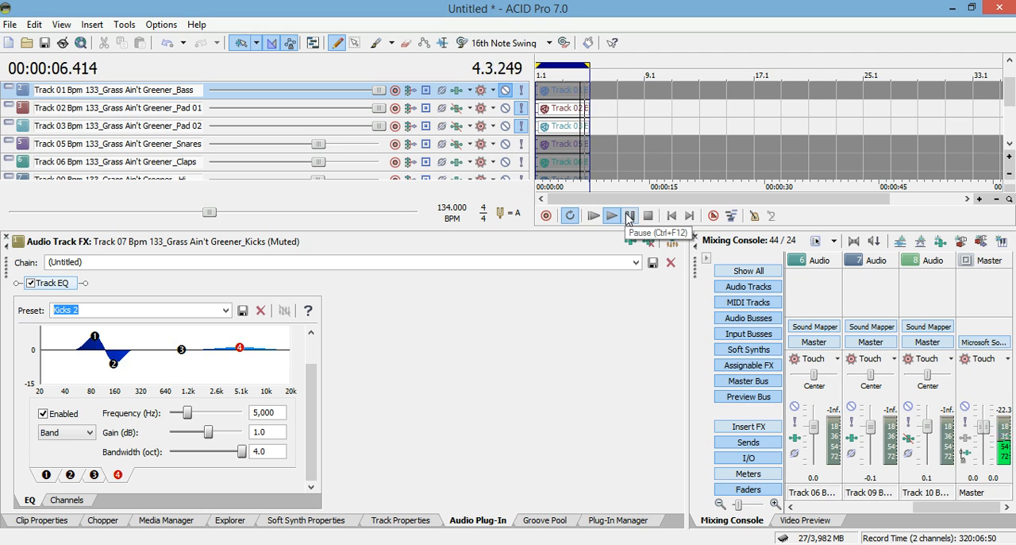
{"action": "left_click", "coordinate": [630, 216]}
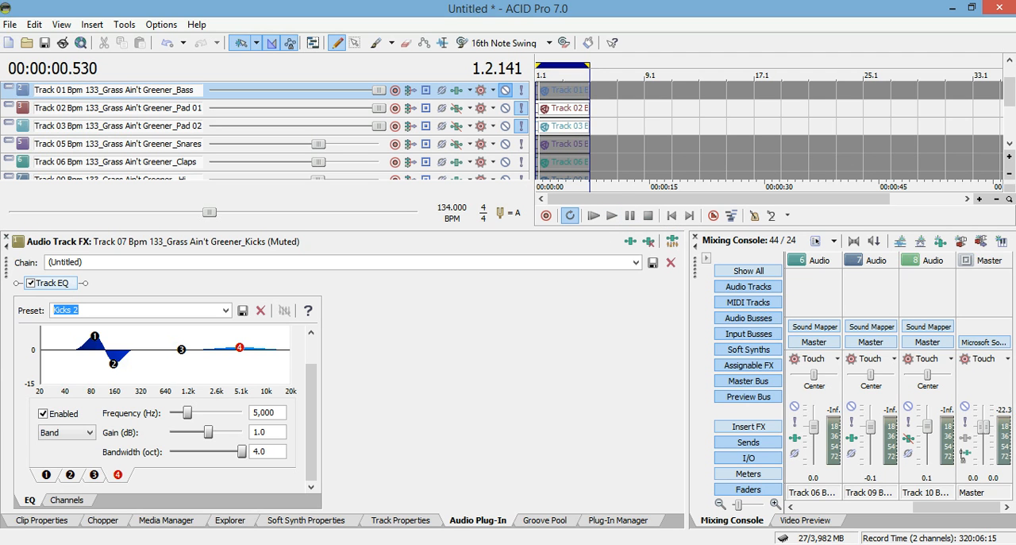
Open the Pad 01 track's EQ and examine the settings of bands 1, 2 and 3 in the Rolloff synth preset
{"action": "scroll", "coordinate": [1012, 183], "scroll_direction": "up", "scroll_amount": 1}
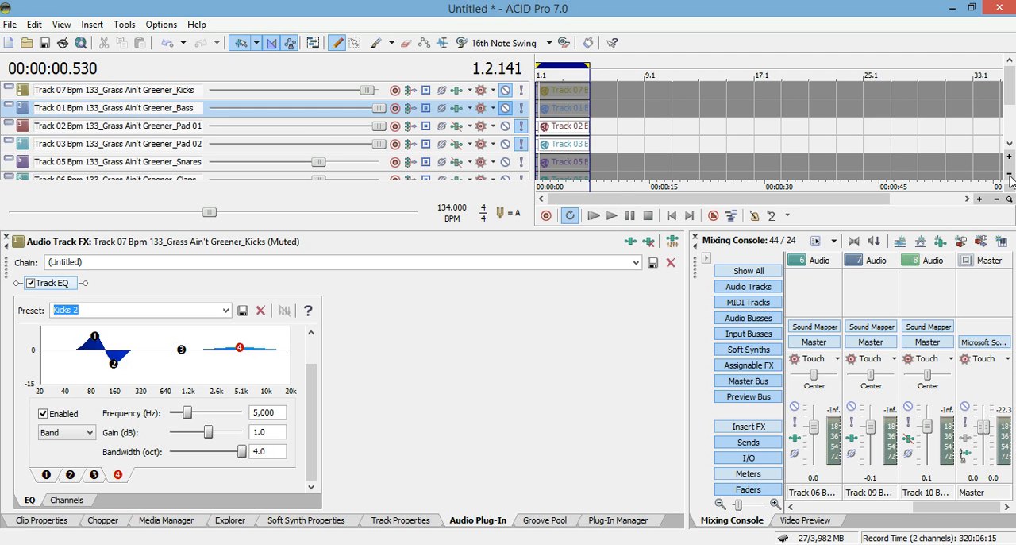
{"action": "left_click", "coordinate": [457, 127]}
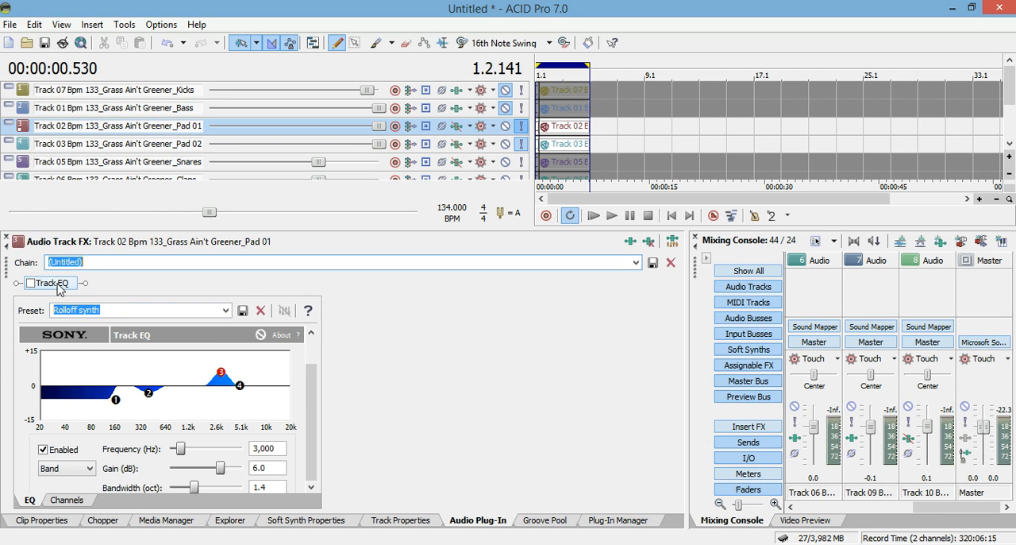
{"action": "left_click", "coordinate": [114, 403]}
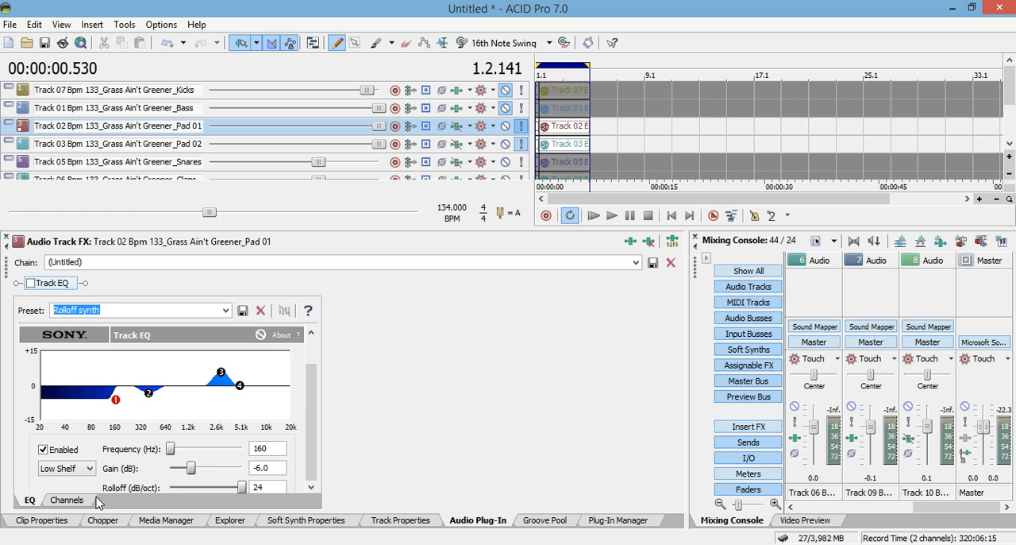
{"action": "scroll", "coordinate": [308, 421], "scroll_direction": "down", "scroll_amount": 2}
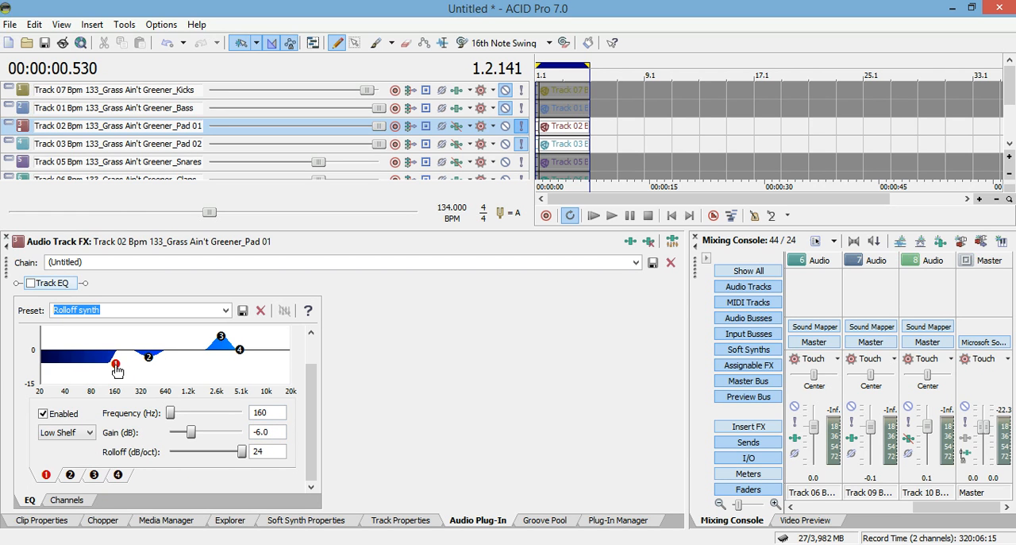
{"action": "left_click", "coordinate": [149, 358]}
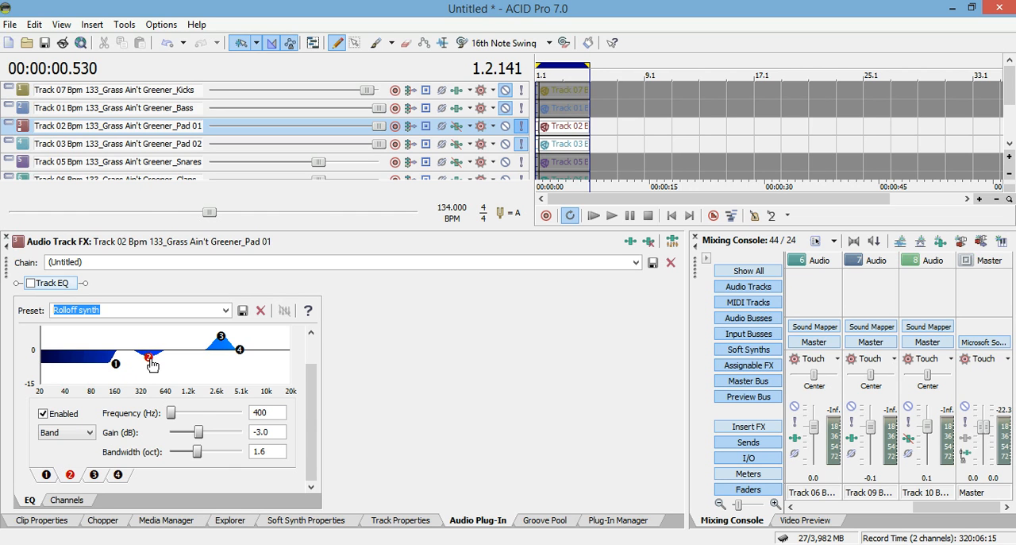
{"action": "left_click", "coordinate": [221, 338]}
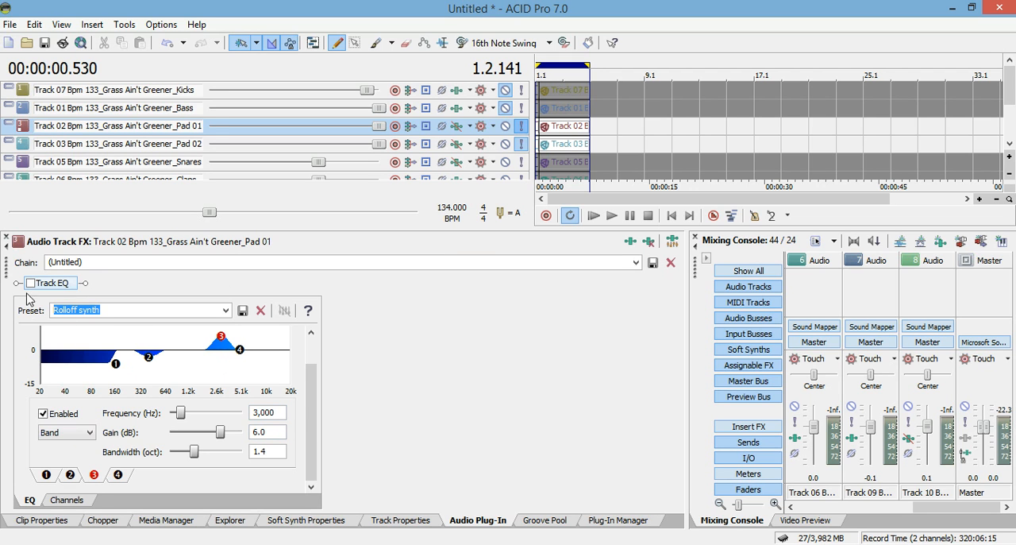
Enable the Track EQ on Pad 01 and audition the track alone with Pad 02 muted
{"action": "left_click", "coordinate": [521, 144]}
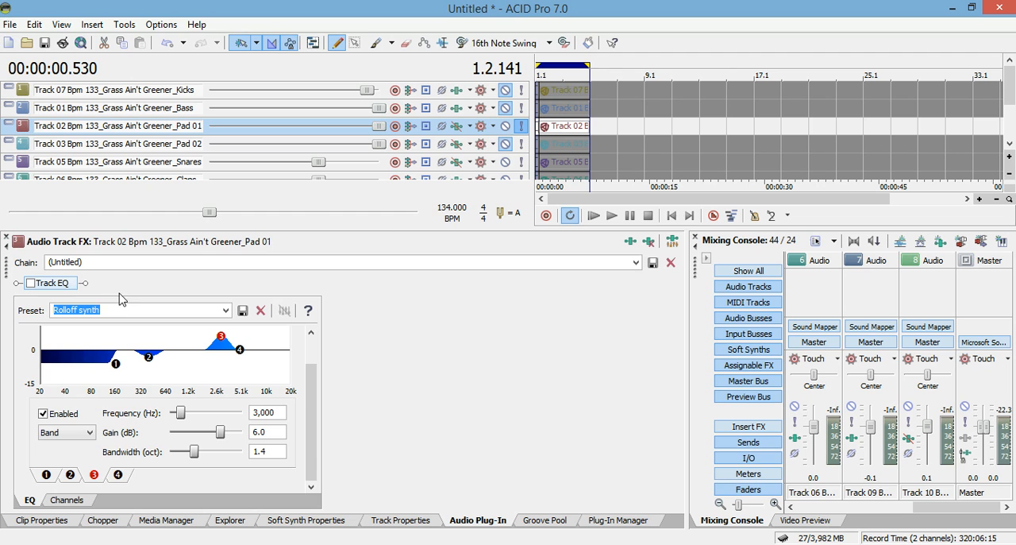
{"action": "left_click", "coordinate": [30, 283]}
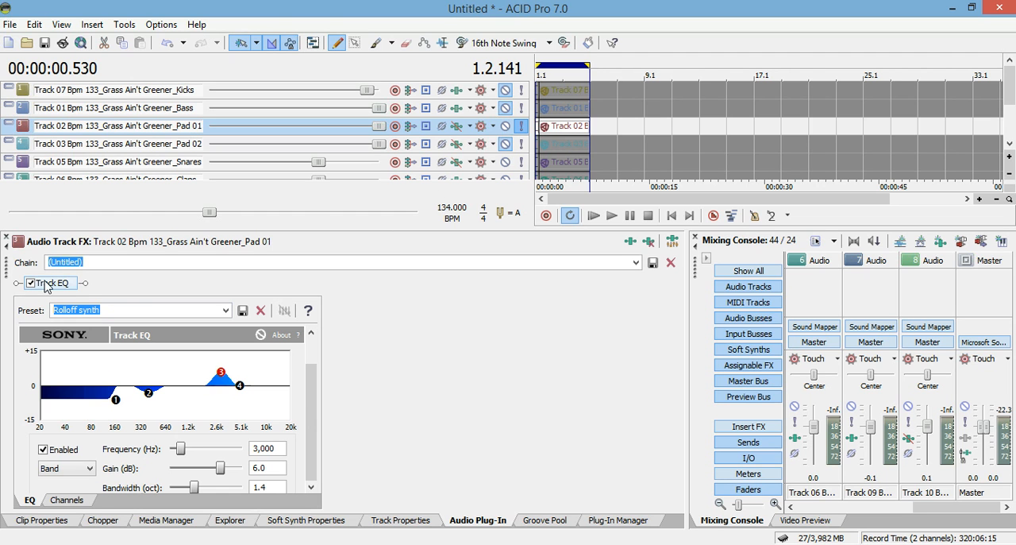
{"action": "left_click", "coordinate": [593, 216]}
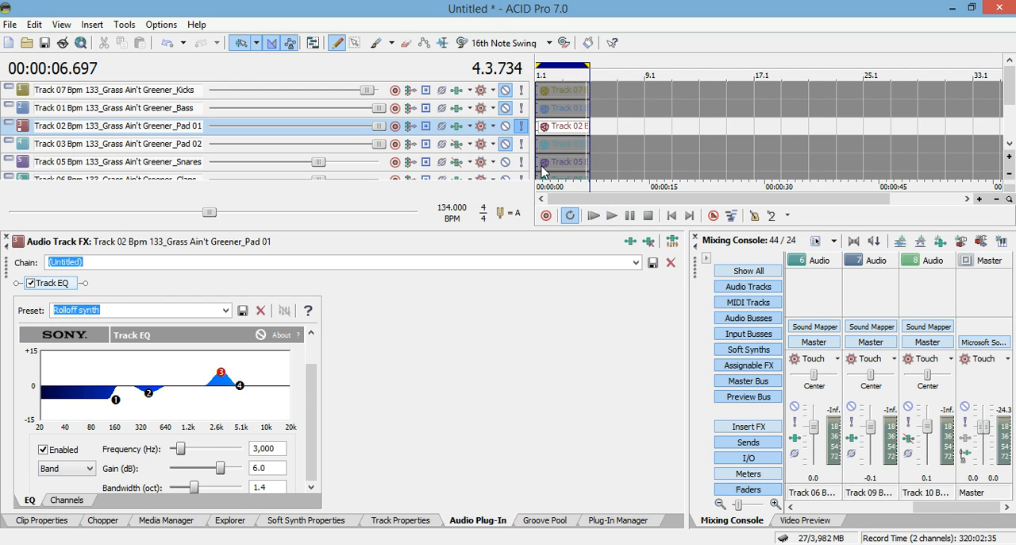
Solo Pad 02 alongside Pad 01 and enable its Track EQ with the Rolloff Synth Pad 2 preset
{"action": "left_click", "coordinate": [521, 143]}
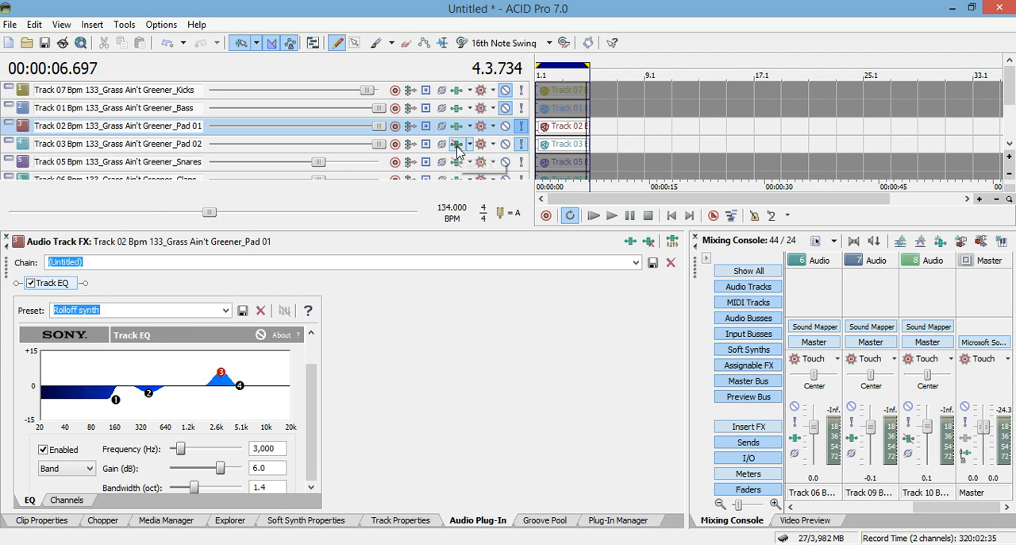
{"action": "left_click", "coordinate": [458, 146]}
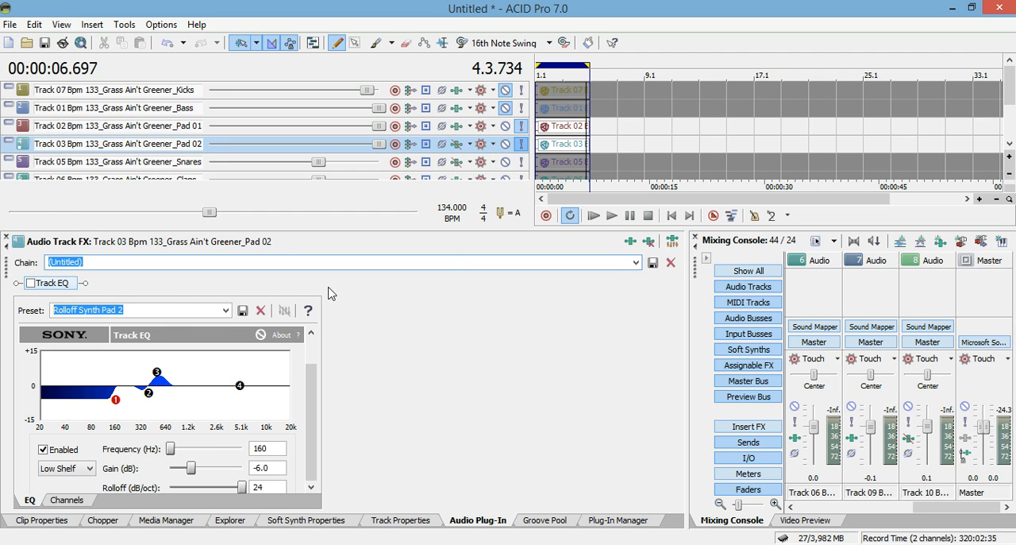
{"action": "left_click", "coordinate": [30, 283]}
Examine band 3 of the Rolloff Synth Pad 2 preset and audition both equalized pads together
{"action": "left_click", "coordinate": [156, 372]}
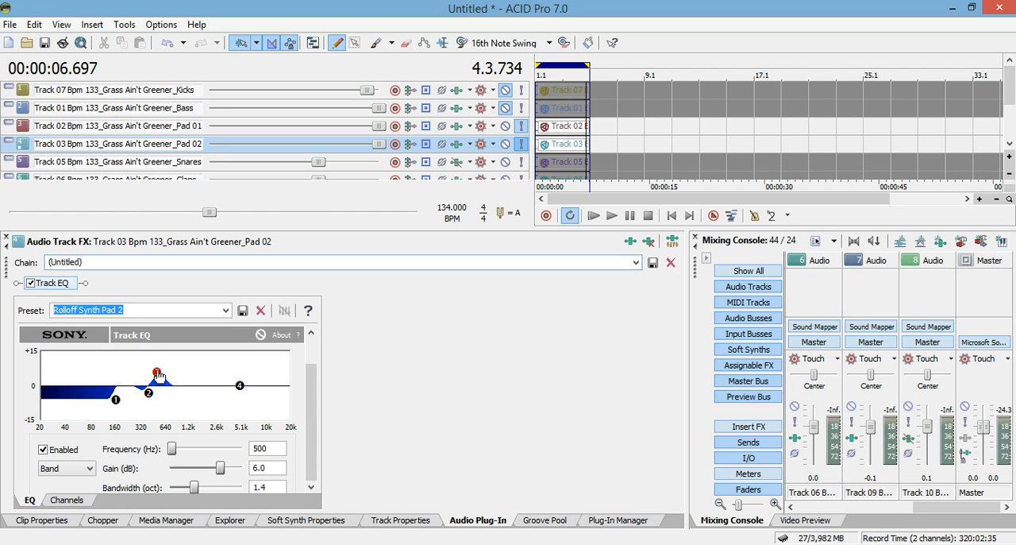
{"action": "scroll", "coordinate": [316, 435], "scroll_direction": "down", "scroll_amount": 1}
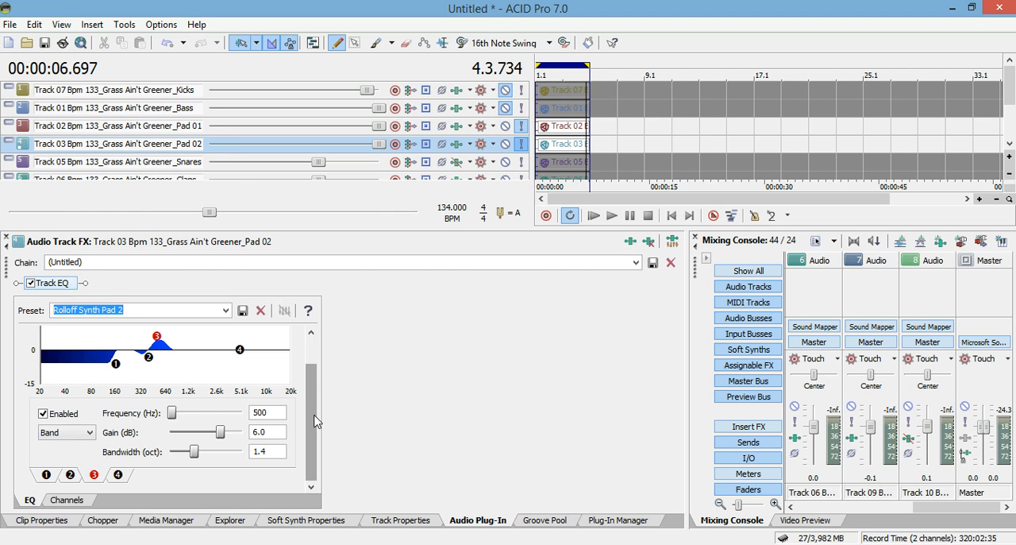
{"action": "scroll", "coordinate": [315, 423], "scroll_direction": "up", "scroll_amount": 1}
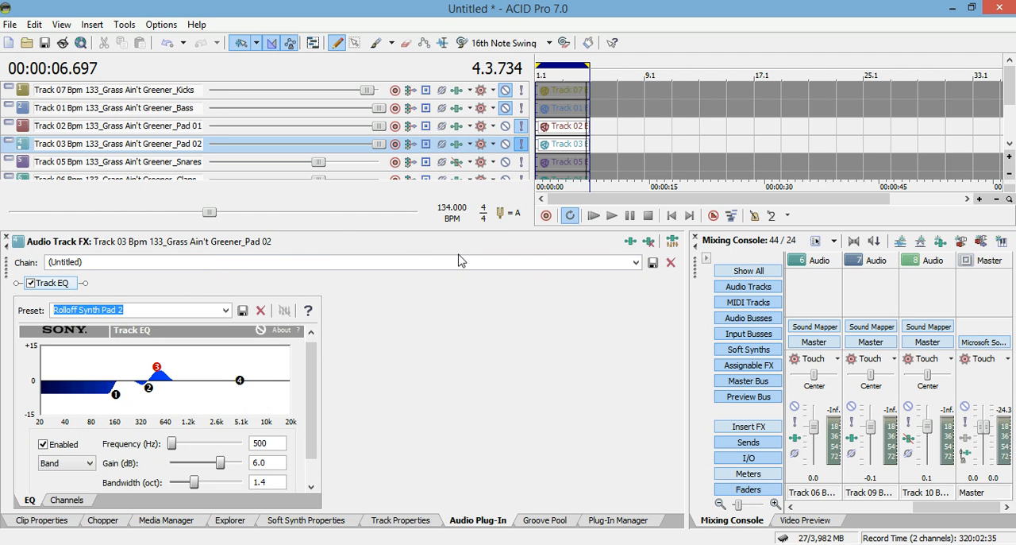
{"action": "left_click", "coordinate": [601, 217]}
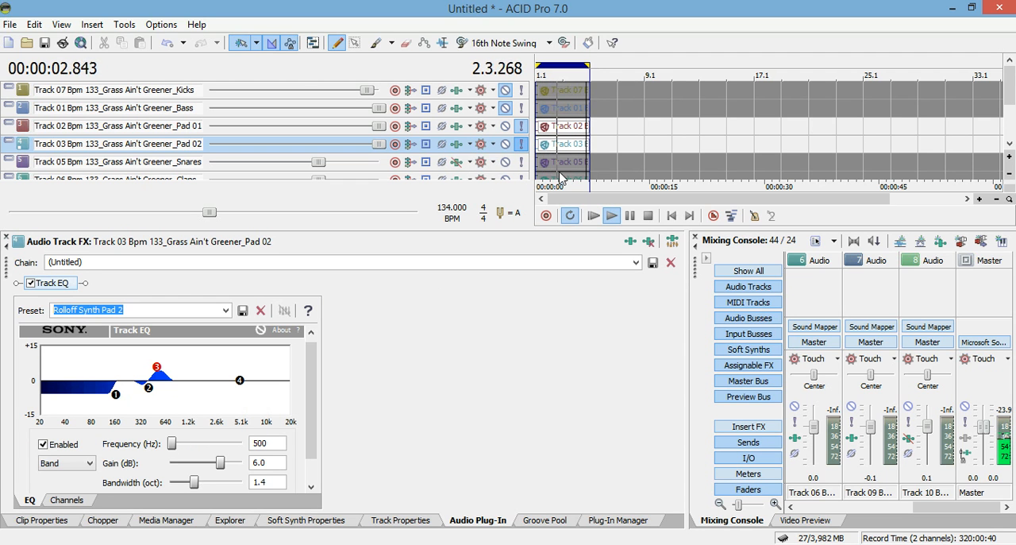
{"action": "left_click", "coordinate": [629, 215]}
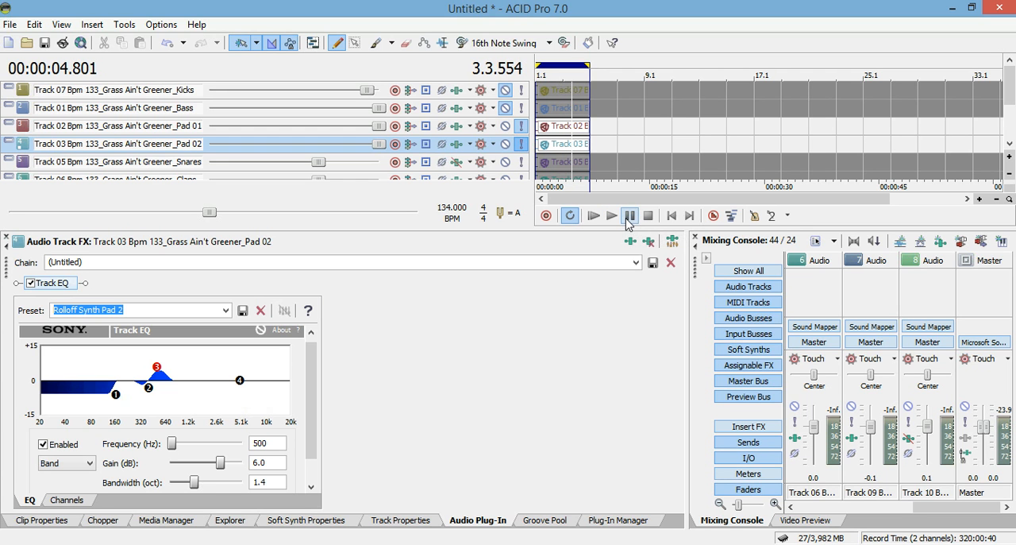
Solo the Snares track and mute both pad tracks
{"action": "left_click", "coordinate": [521, 162]}
{"action": "left_click", "coordinate": [505, 144]}
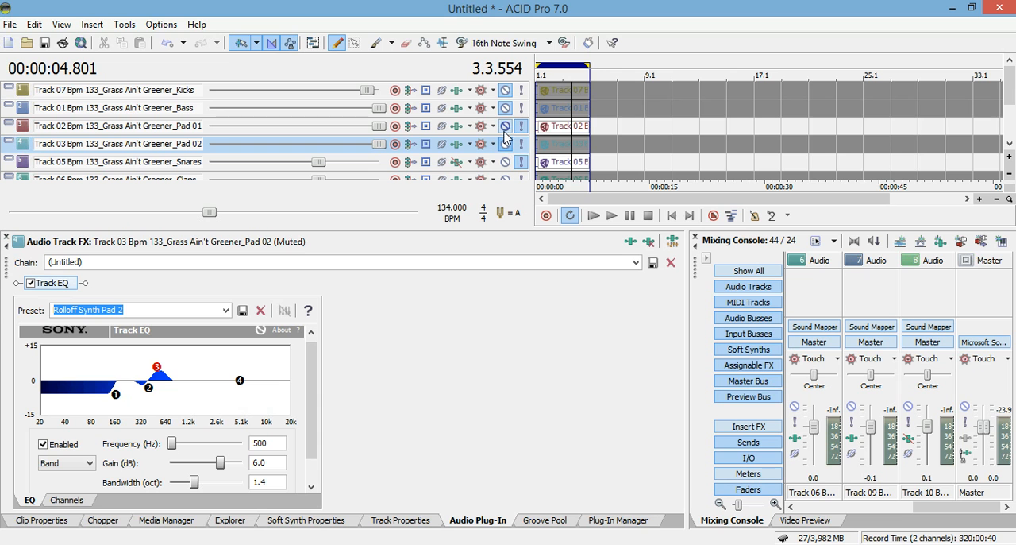
{"action": "left_click", "coordinate": [505, 125]}
Open the Snares track's effects and enable its Track EQ with the Short Snare preset while the track plays from the start
{"action": "left_click", "coordinate": [457, 164]}
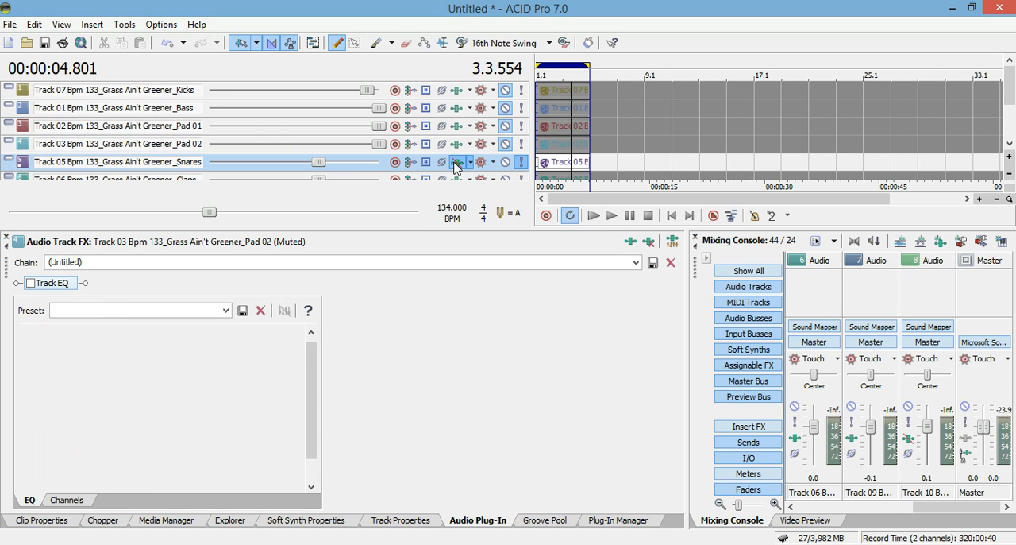
{"action": "left_click", "coordinate": [593, 216]}
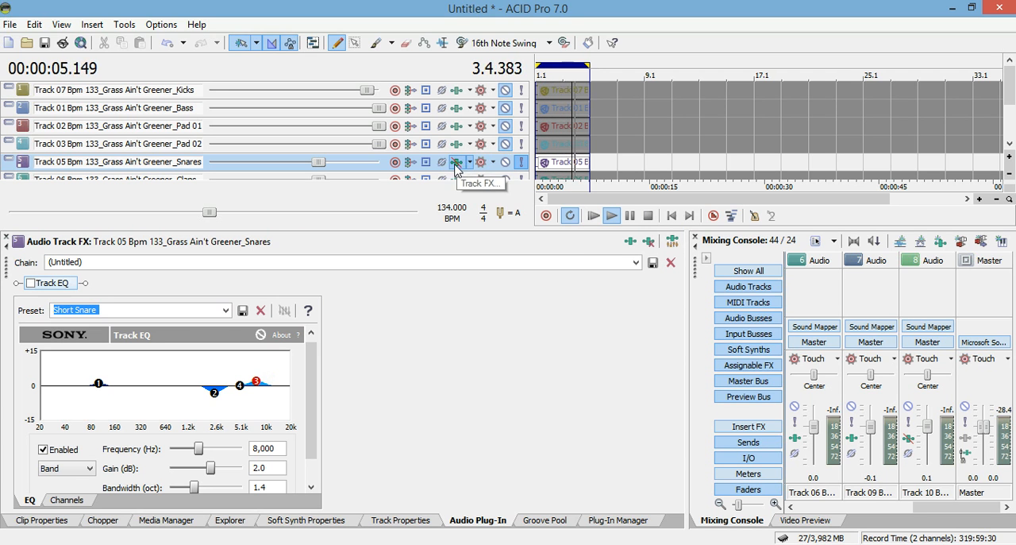
{"action": "left_click", "coordinate": [31, 284]}
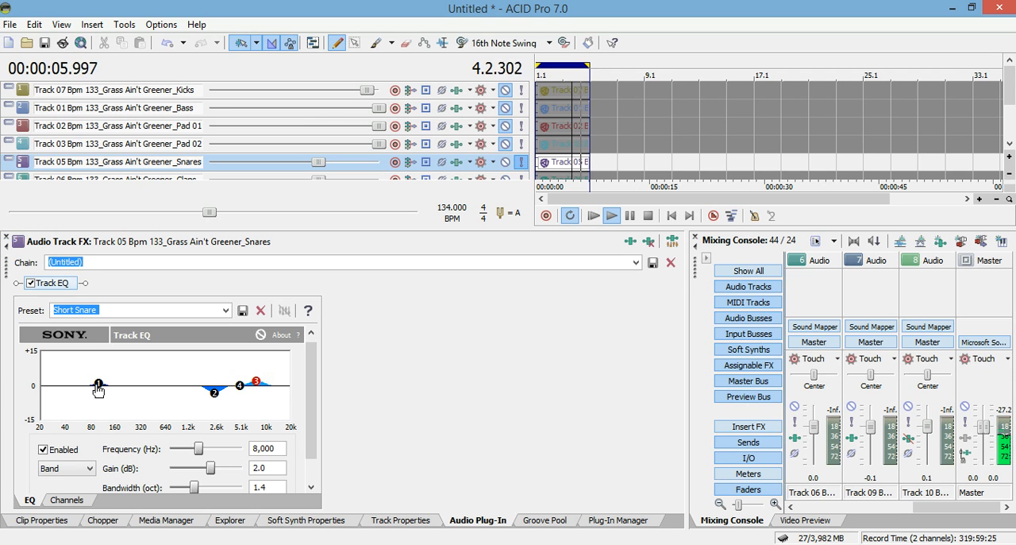
{"action": "left_click_drag", "start_coordinate": [306, 364], "coordinate": [306, 386]}
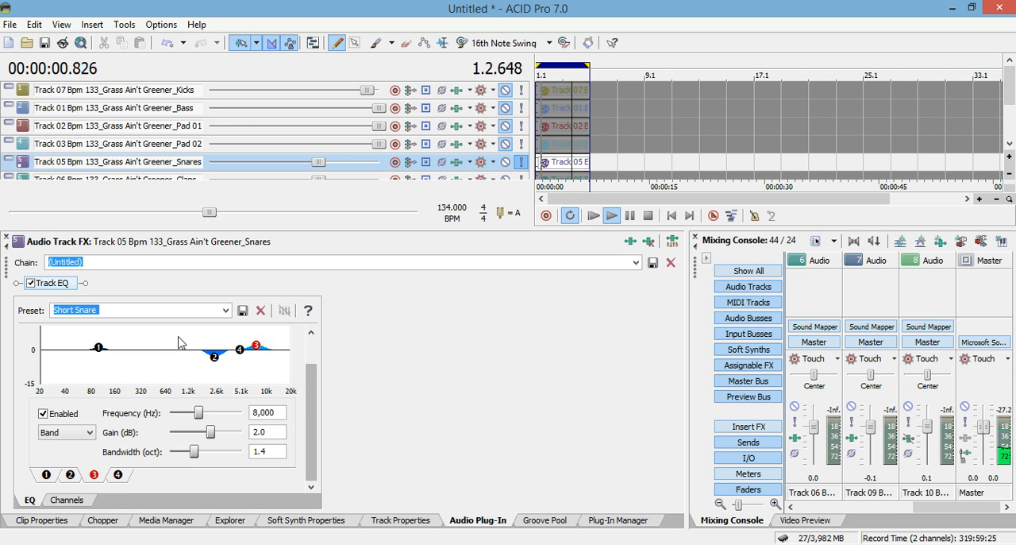
Raise the Snares track's volume to near the maximum and stop playback
{"action": "left_click_drag", "start_coordinate": [317, 163], "coordinate": [378, 179]}
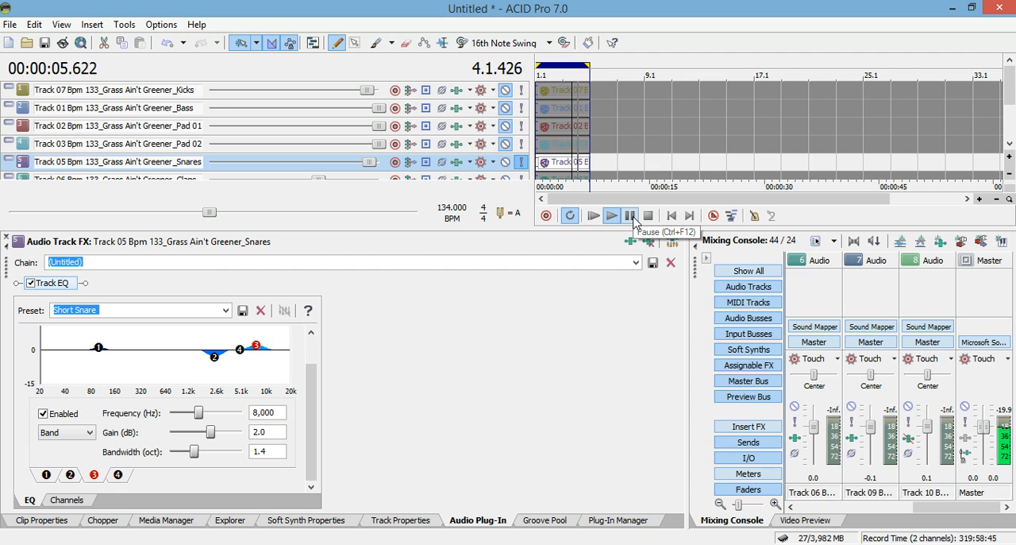
{"action": "key", "text": "space"}
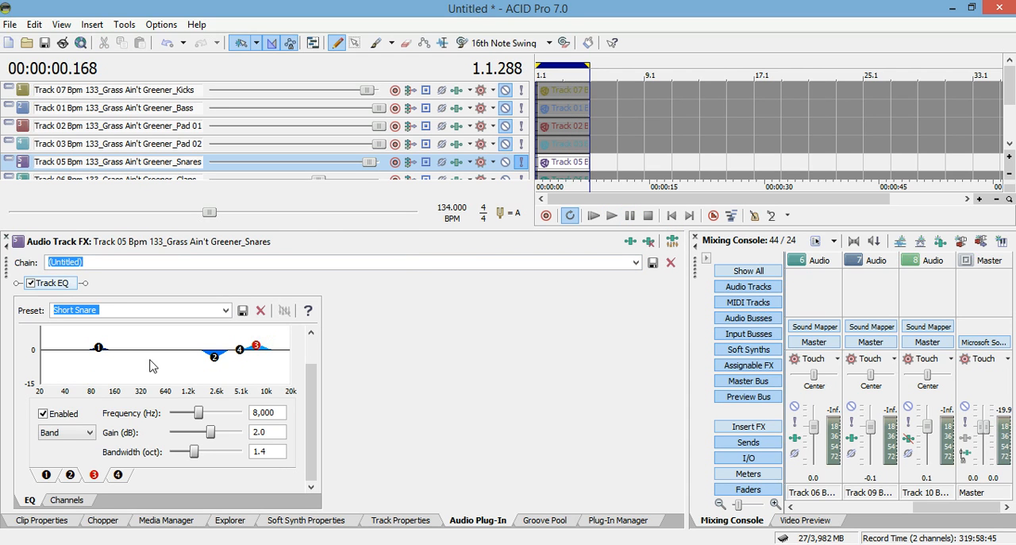
Examine bands 1, 2 and 3 of the Short Snare preset on the Snares track
{"action": "left_click", "coordinate": [98, 350]}
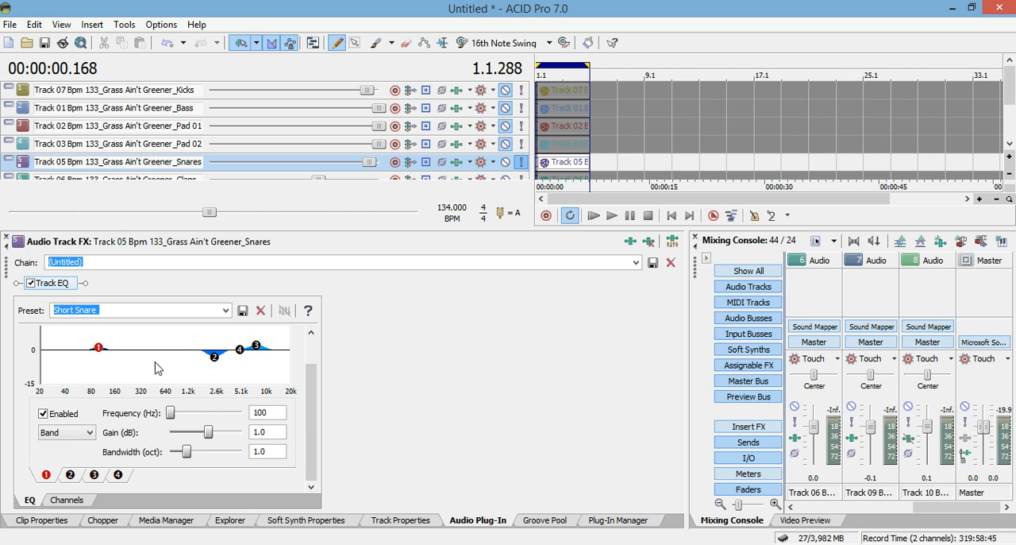
{"action": "left_click", "coordinate": [214, 357]}
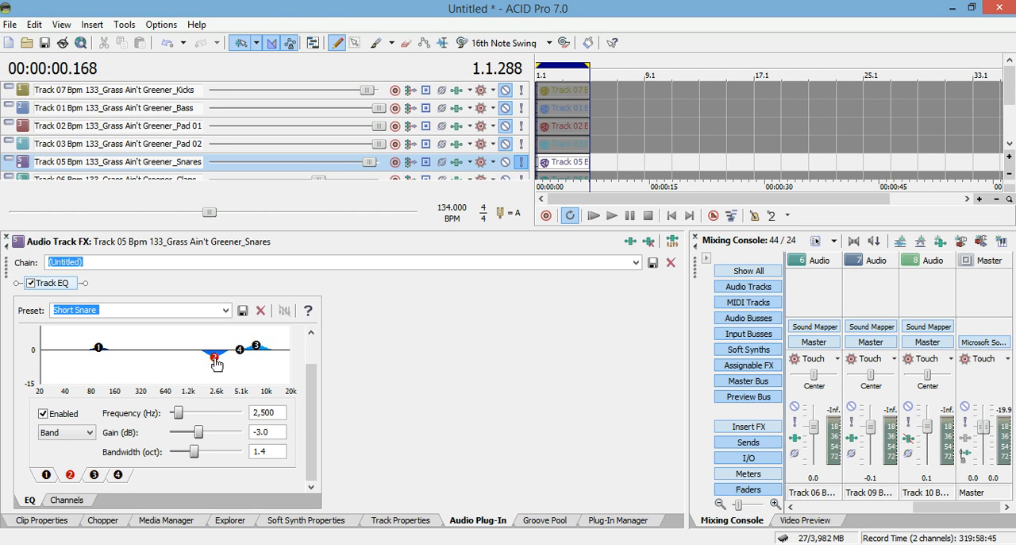
{"action": "left_click", "coordinate": [257, 349]}
{"action": "scroll", "coordinate": [293, 353], "scroll_direction": "up", "scroll_amount": 1}
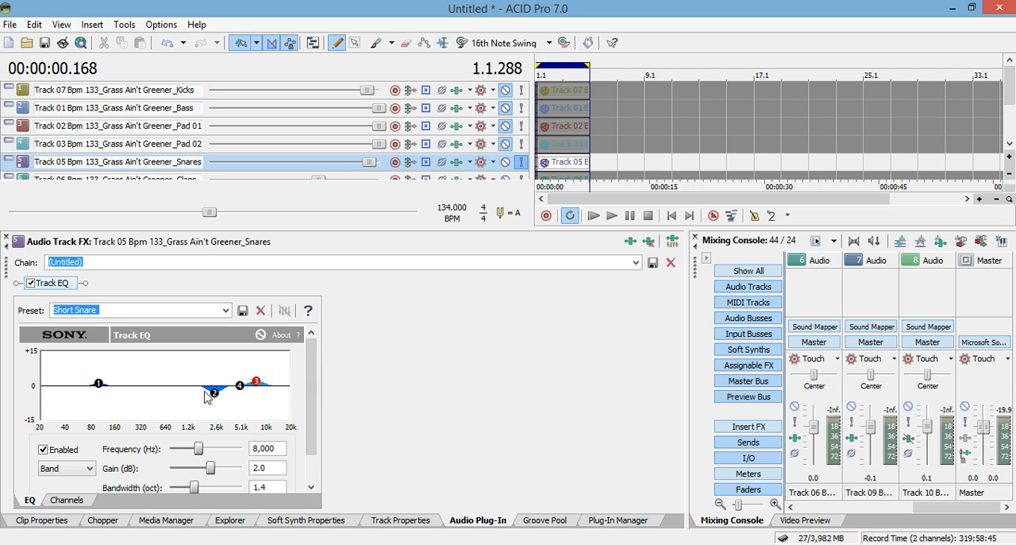
{"action": "left_click", "coordinate": [99, 385]}
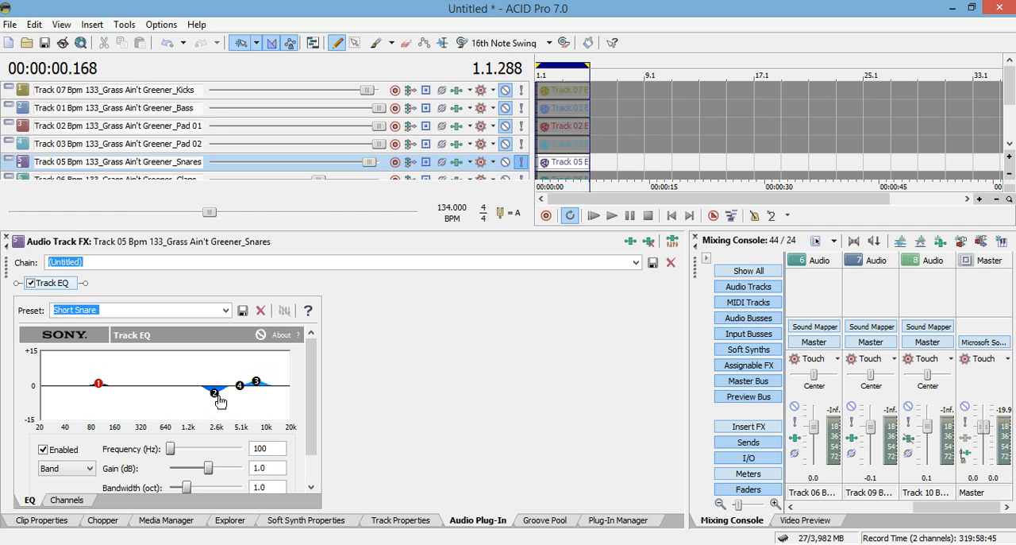
Set band 2 of the Snares track's EQ to 2,000 Hz with a gain of -4.6 dB, and check bands 4 and 3
{"action": "left_click", "coordinate": [213, 394]}
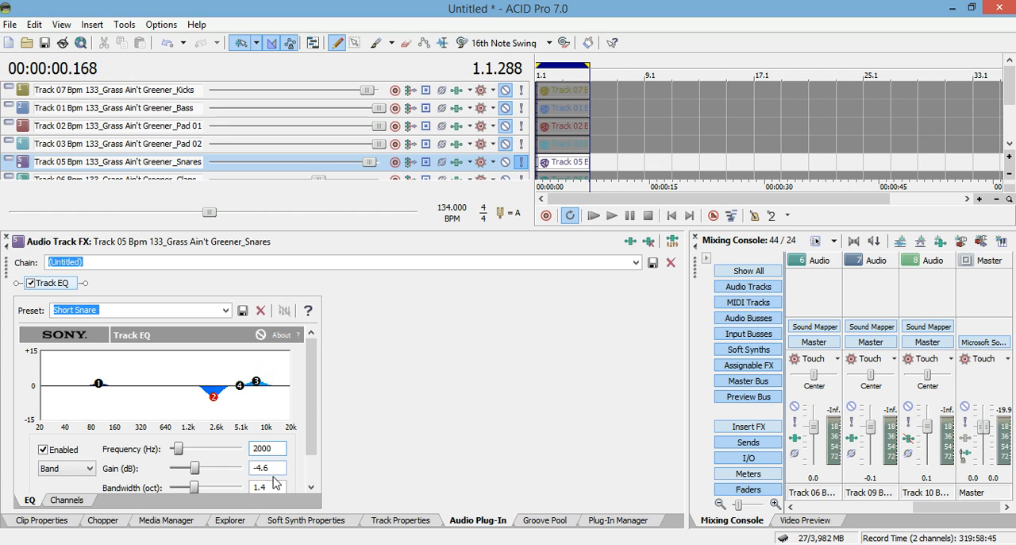
{"action": "key", "text": "Tab"}
{"action": "scroll", "coordinate": [302, 448], "scroll_direction": "down", "scroll_amount": 1}
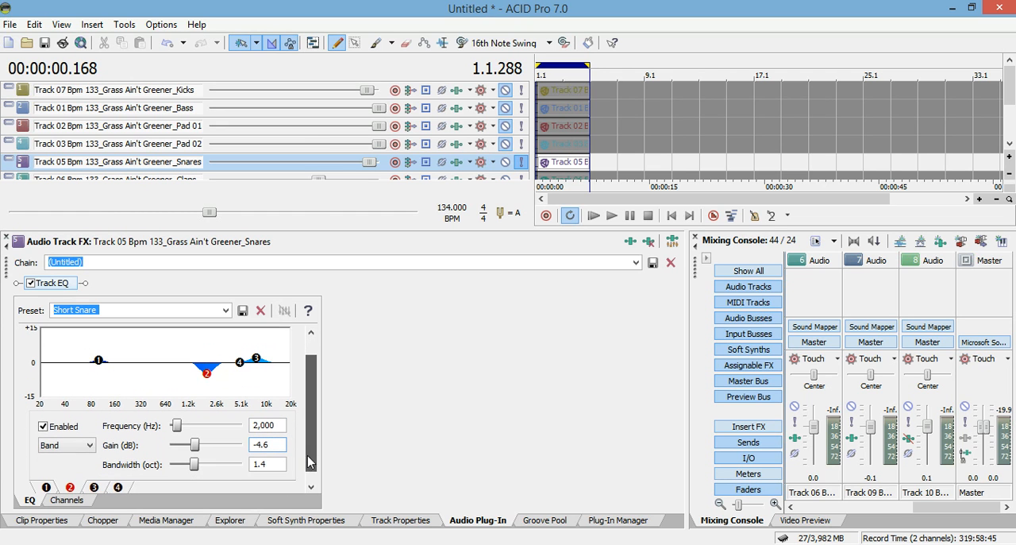
{"action": "left_click", "coordinate": [116, 487]}
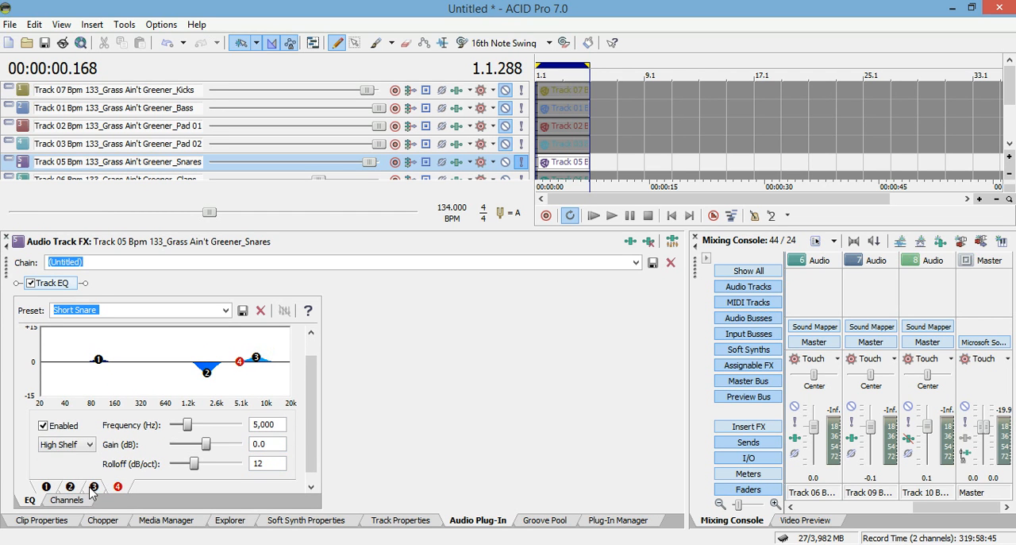
{"action": "left_click", "coordinate": [94, 488]}
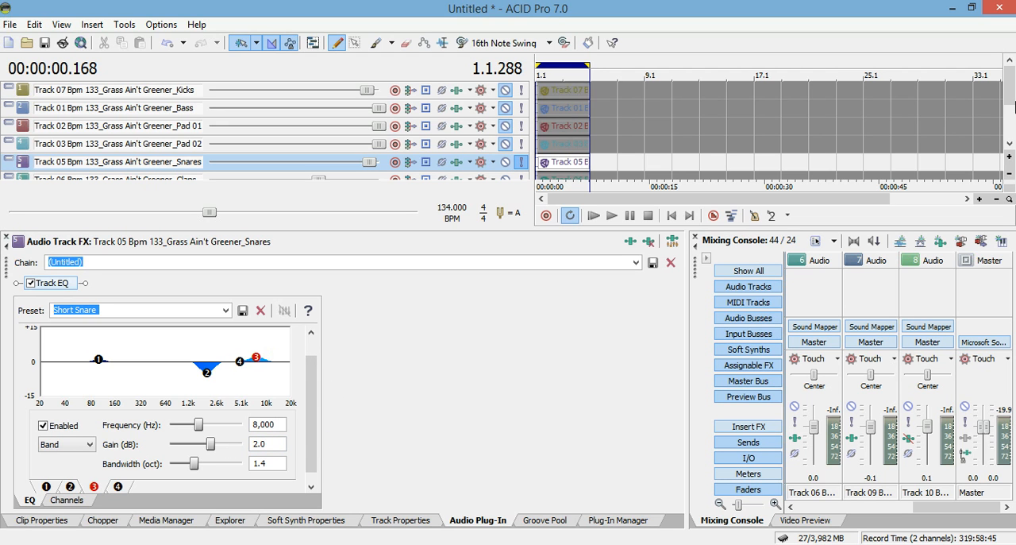
Mute the Snares track and solo the Claps track
{"action": "scroll", "coordinate": [1014, 107], "scroll_direction": "down", "scroll_amount": 1}
{"action": "left_click", "coordinate": [506, 108]}
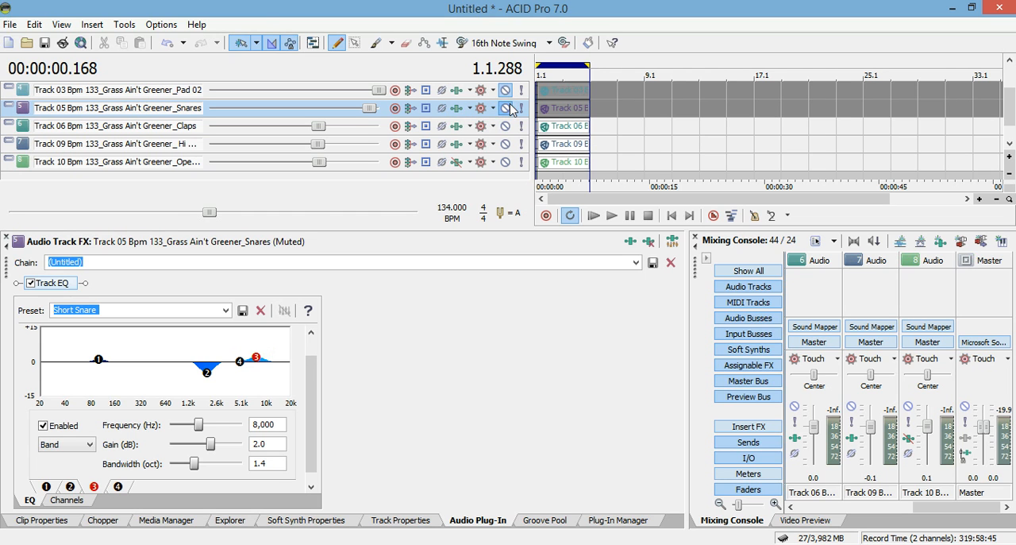
{"action": "left_click", "coordinate": [510, 128]}
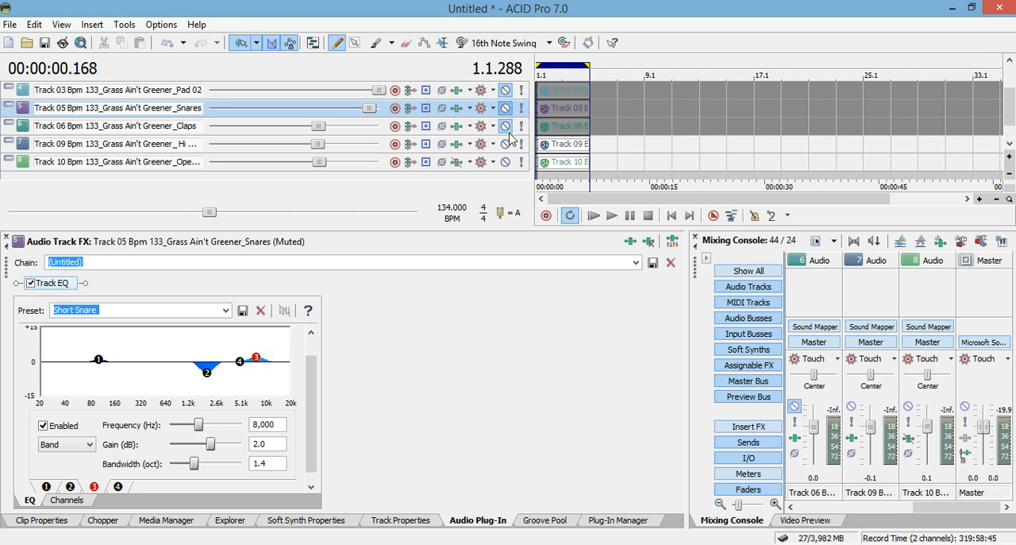
{"action": "left_click", "coordinate": [521, 128]}
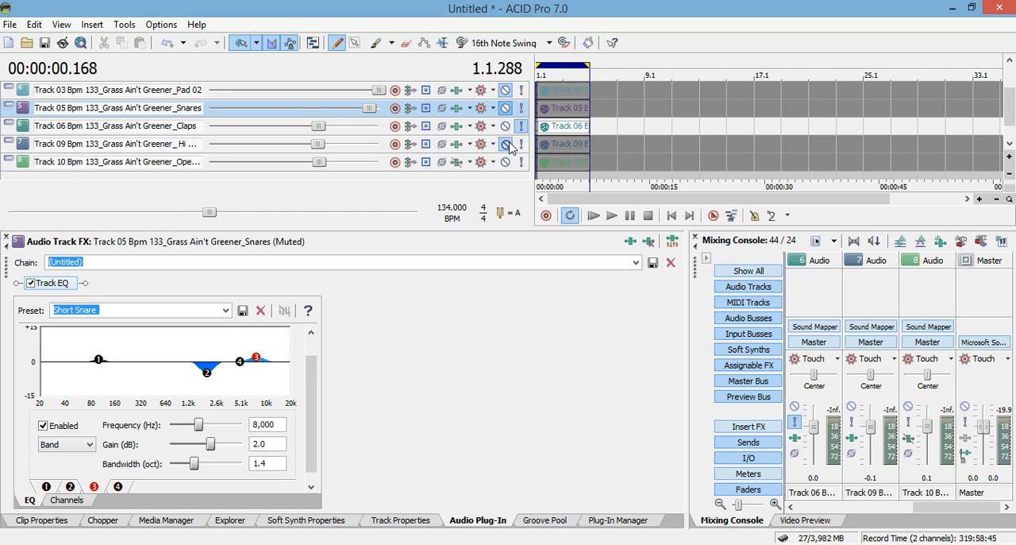
Audition the Claps track from the start with its Track EQ bypassed, and re-enable the Snare DominantCrispy preset while it plays
{"action": "left_click", "coordinate": [456, 133]}
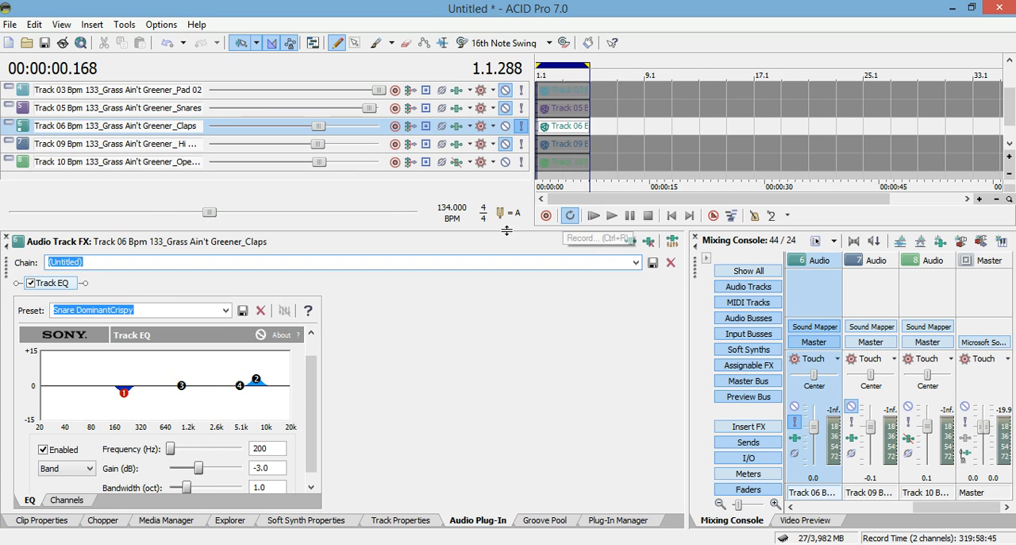
{"action": "left_click", "coordinate": [30, 283]}
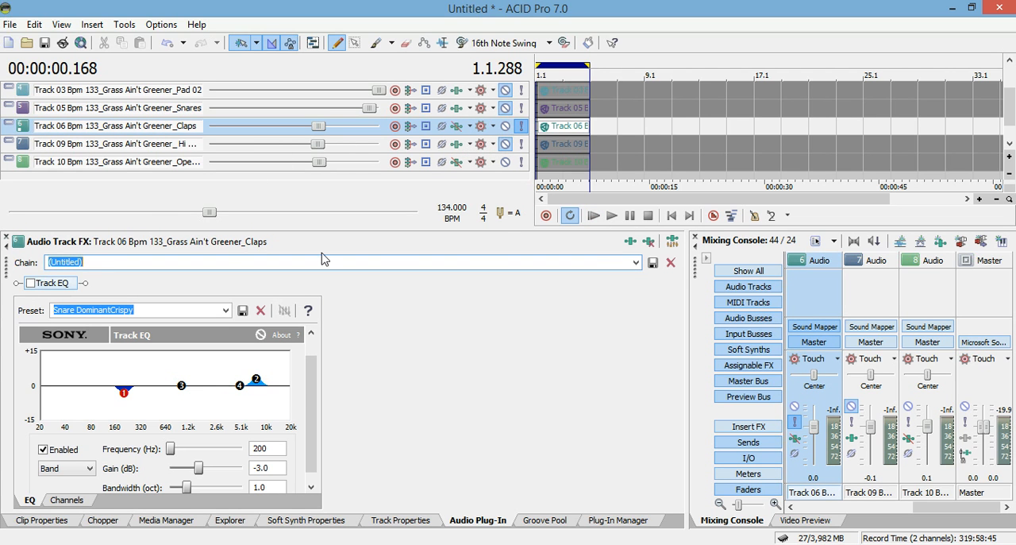
{"action": "left_click", "coordinate": [594, 217]}
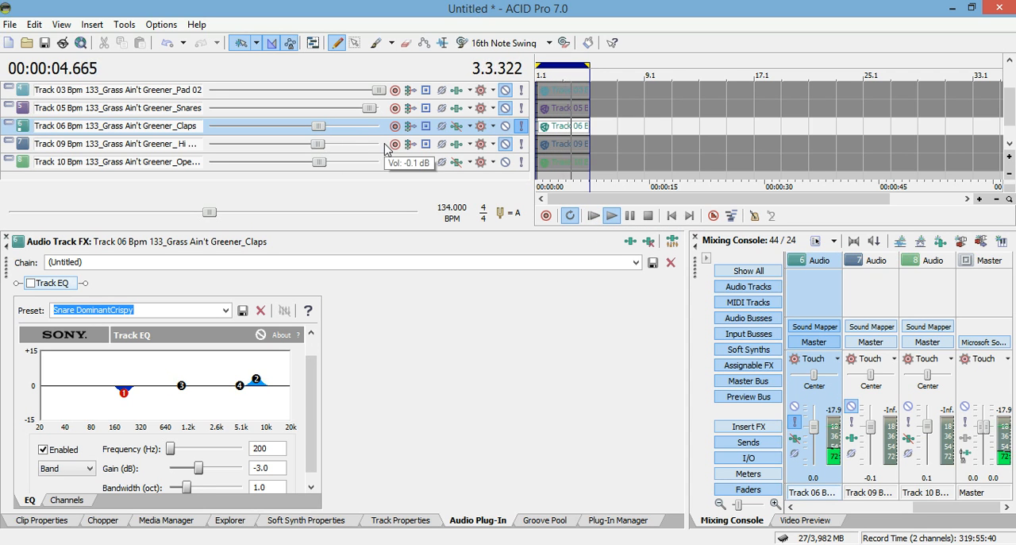
{"action": "mouse_move", "coordinate": [477, 117]}
{"action": "left_mouse_down"}
{"action": "mouse_move", "coordinate": [479, 143]}
{"action": "mouse_move", "coordinate": [481, 115]}
{"action": "left_mouse_up"}
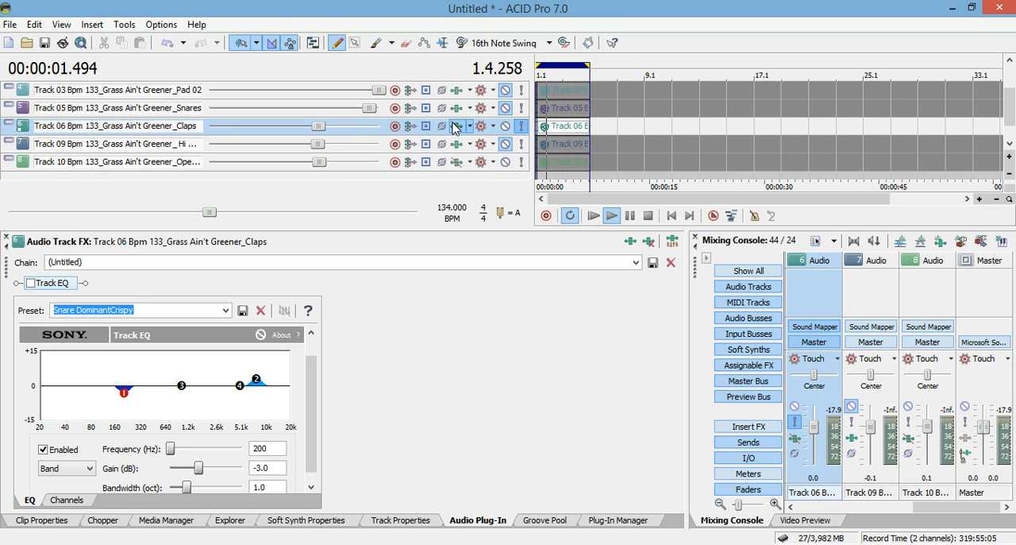
{"action": "left_click", "coordinate": [458, 127]}
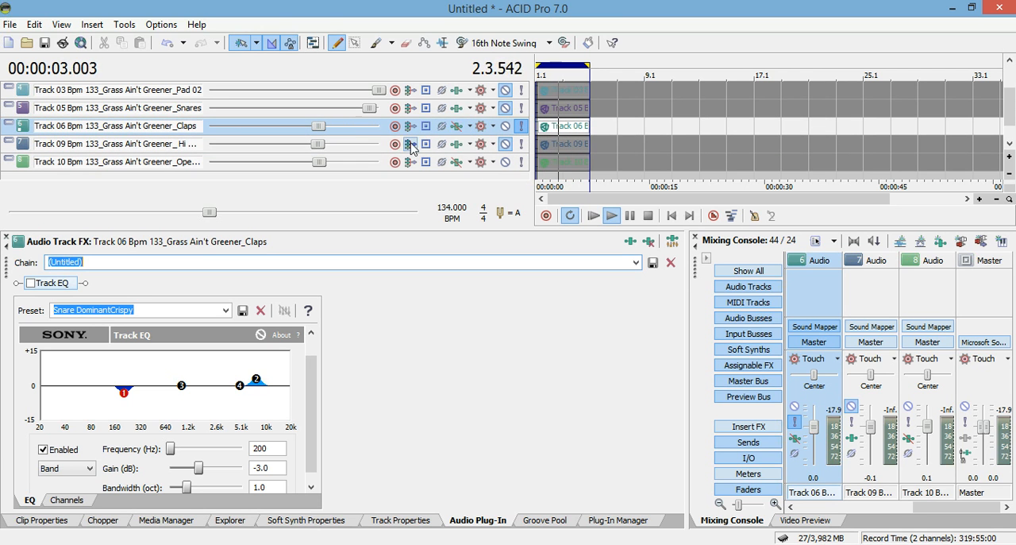
{"action": "left_click", "coordinate": [30, 284]}
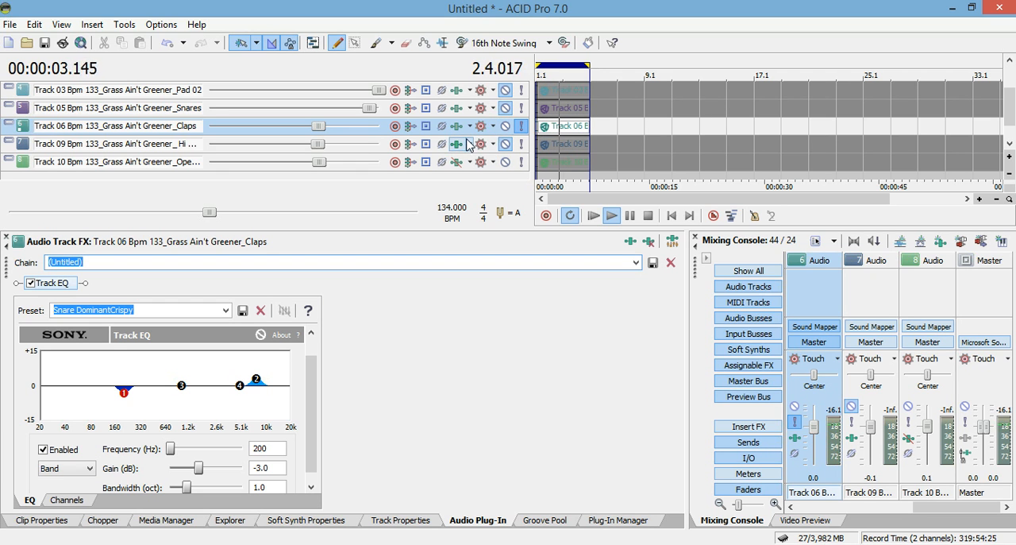
{"action": "mouse_move", "coordinate": [469, 135]}
{"action": "left_mouse_down"}
{"action": "mouse_move", "coordinate": [473, 155]}
{"action": "mouse_move", "coordinate": [473, 135]}
{"action": "left_mouse_up"}
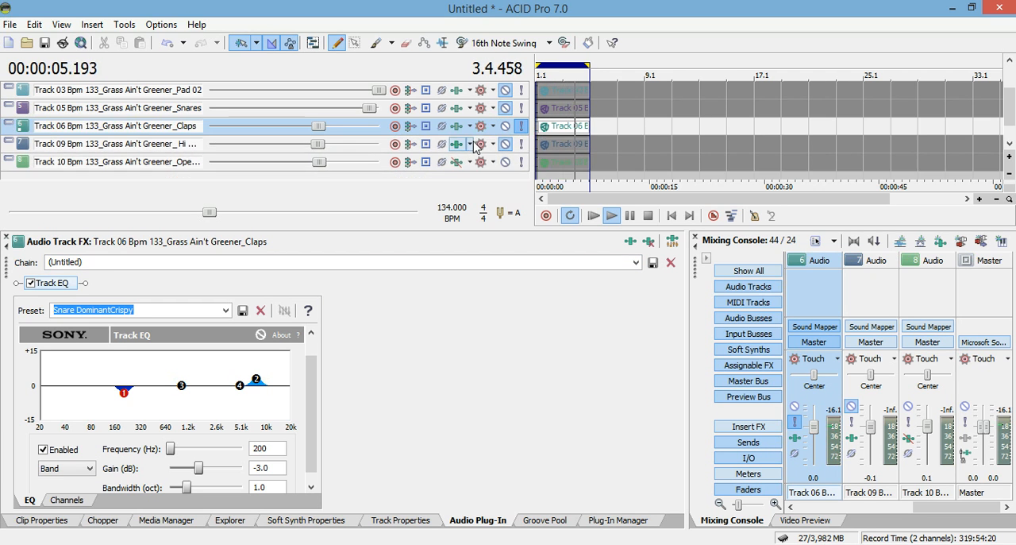
Mute the Claps track and solo the Hi Hats and Open Hi Hat tracks together
{"action": "left_click", "coordinate": [505, 143]}
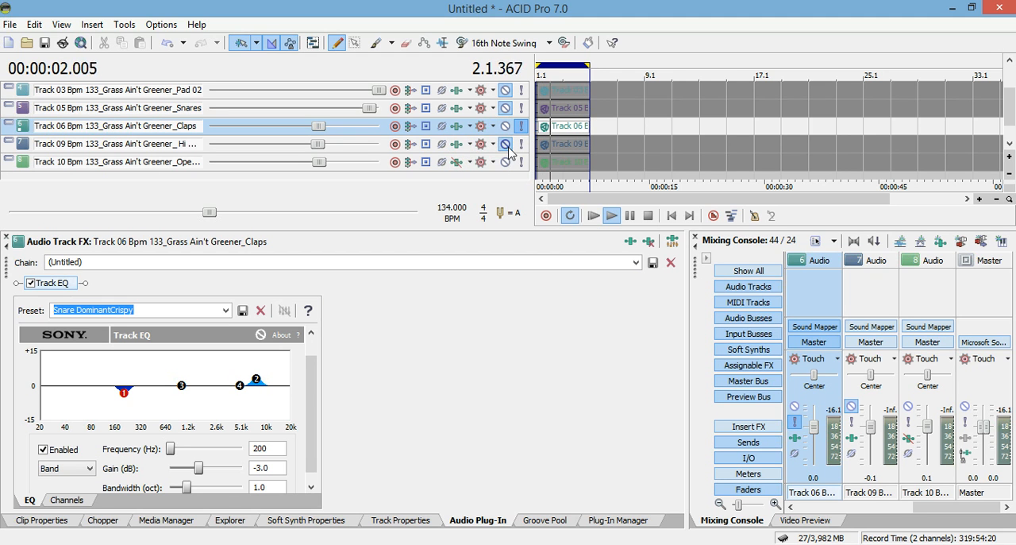
{"action": "left_click", "coordinate": [505, 143]}
{"action": "left_click", "coordinate": [505, 125]}
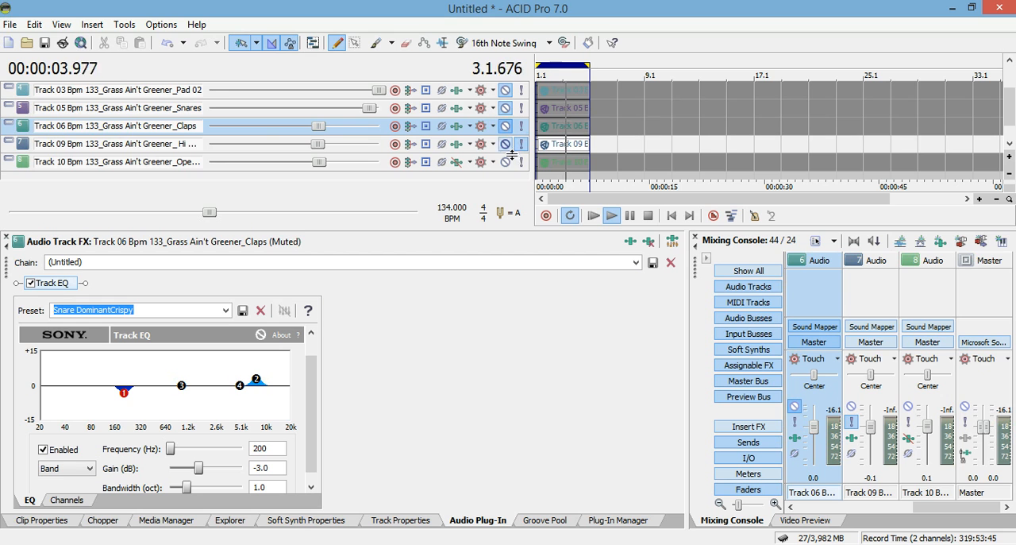
{"action": "left_click", "coordinate": [521, 162]}
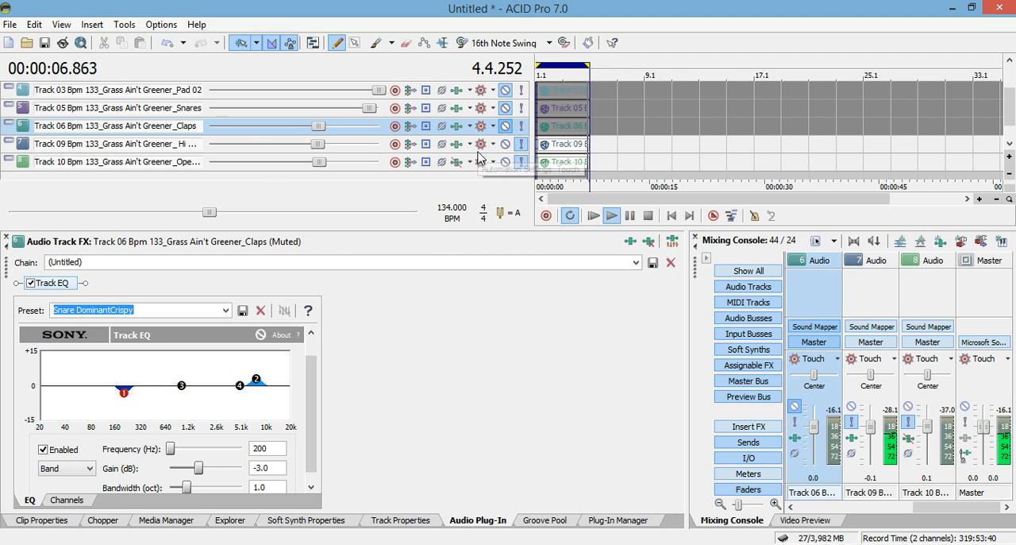
Check the Hi Hats track's effects and enable the Open Hi Hat track's Track EQ with the Hi Hats preset
{"action": "left_click", "coordinate": [445, 148]}
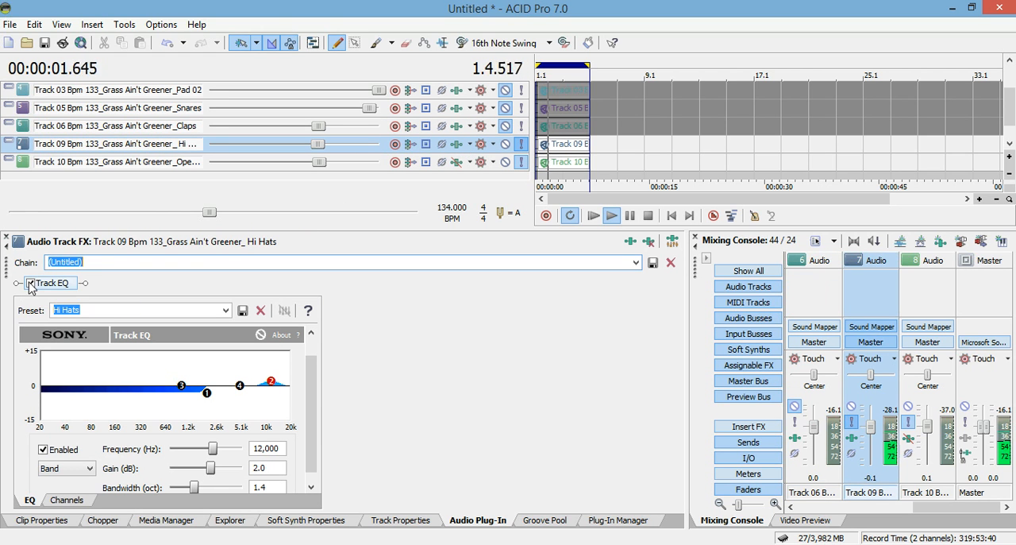
{"action": "left_click", "coordinate": [453, 163]}
{"action": "left_click", "coordinate": [30, 284]}
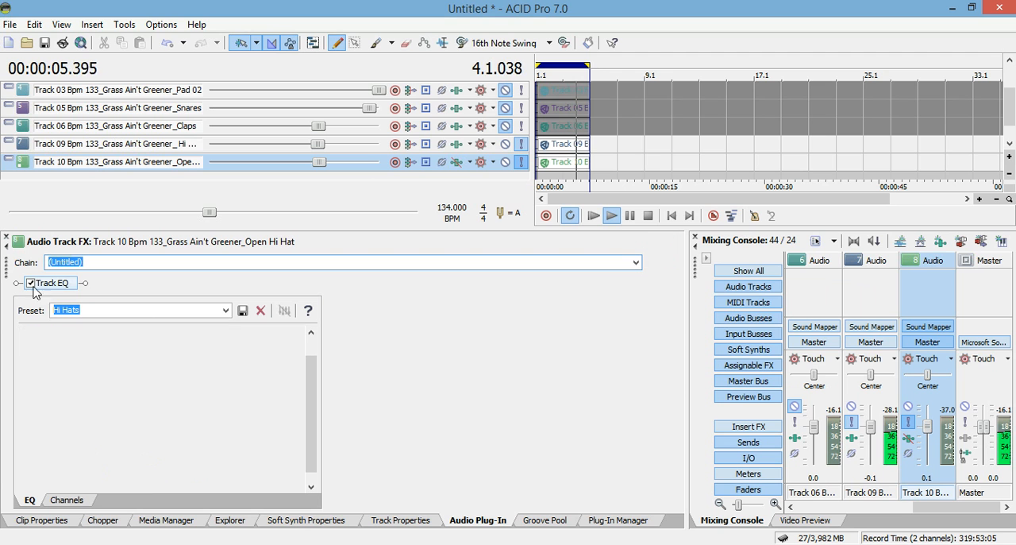
Examine bands 1 and 2 of the Hi Hats preset on the Hi Hats track during playback
{"action": "left_click", "coordinate": [458, 145]}
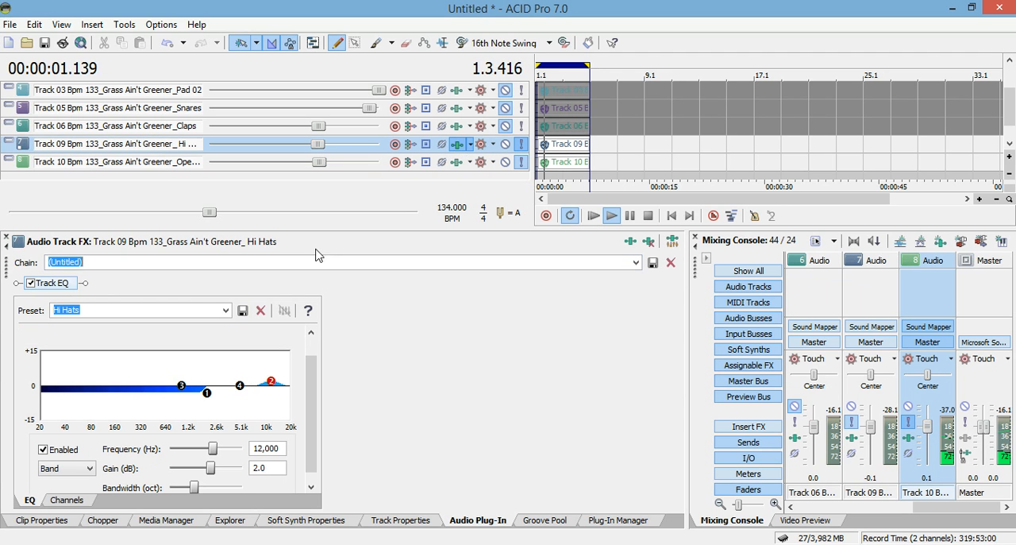
{"action": "left_click", "coordinate": [207, 394]}
{"action": "scroll", "coordinate": [315, 401], "scroll_direction": "down", "scroll_amount": 2}
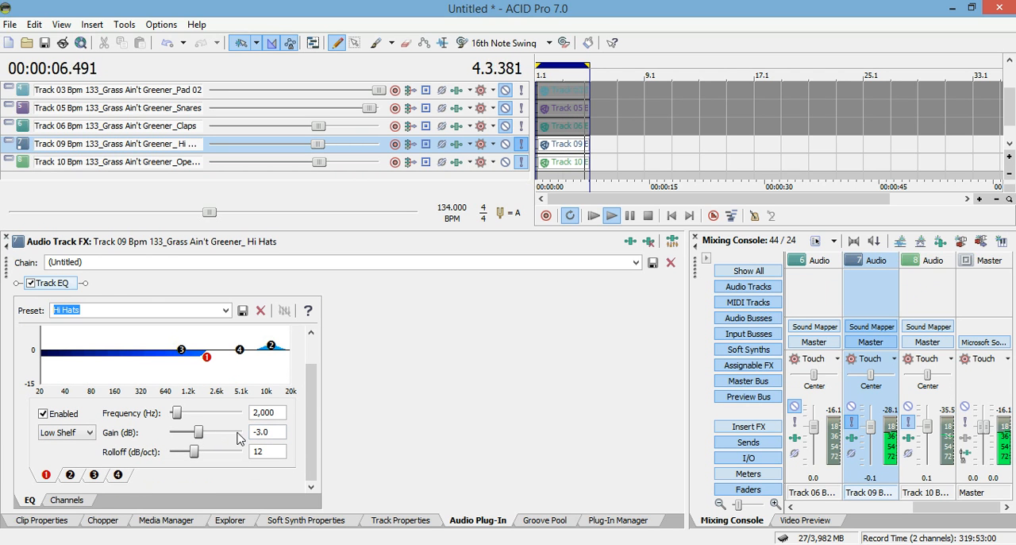
{"action": "left_click", "coordinate": [271, 348]}
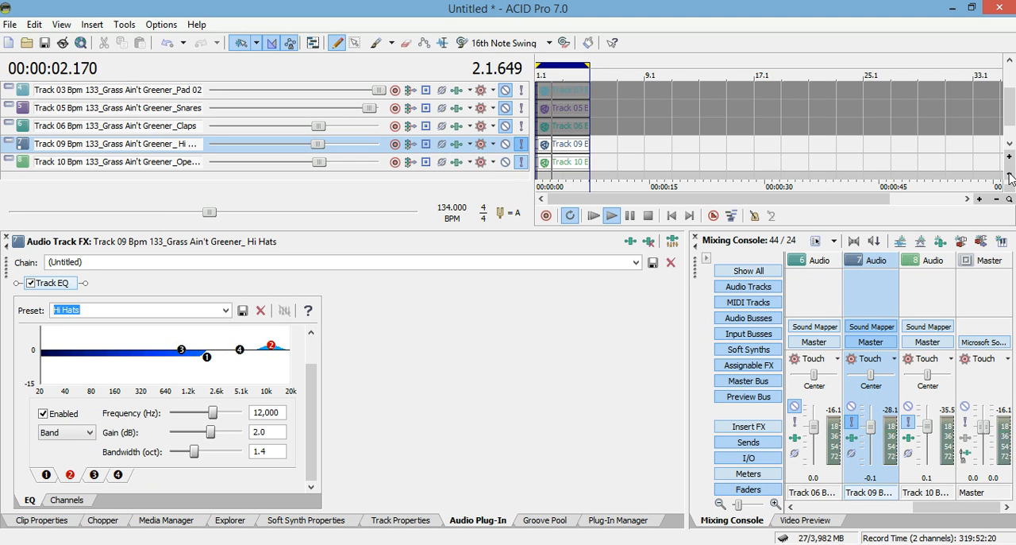
Unmute and solo the other tracks, set Claps to 1.9 dB, Hi Hats to 1.5 dB and Open Hi Hat to 1.2 dB, and play from the start
{"action": "left_click_drag", "start_coordinate": [1010, 118], "coordinate": [1009, 70]}
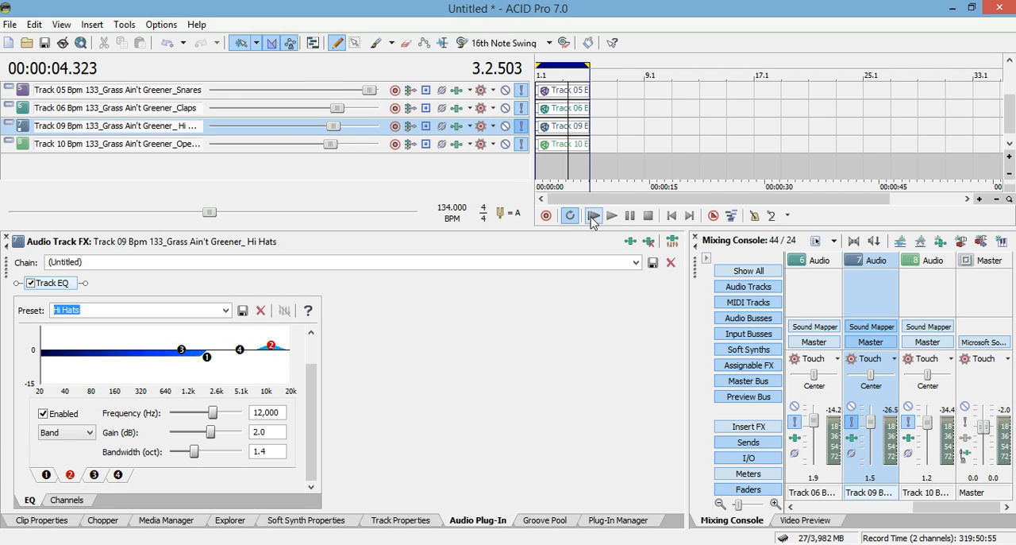
{"action": "left_click", "coordinate": [592, 218]}
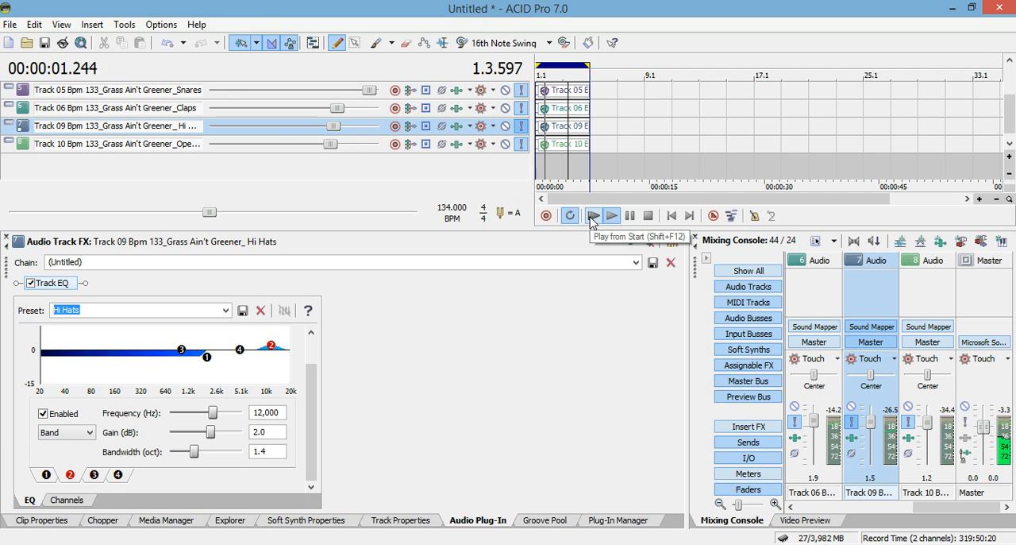